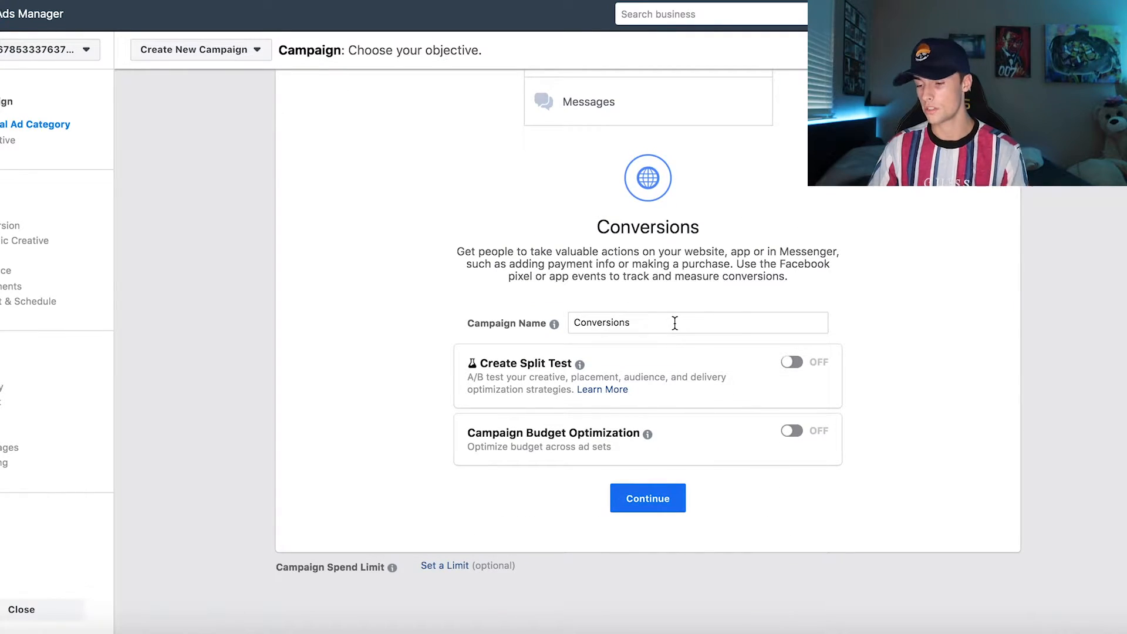
Step: Name the conversions campaign "Gold rose" and continue to the ad set setup
double_click(675, 322)
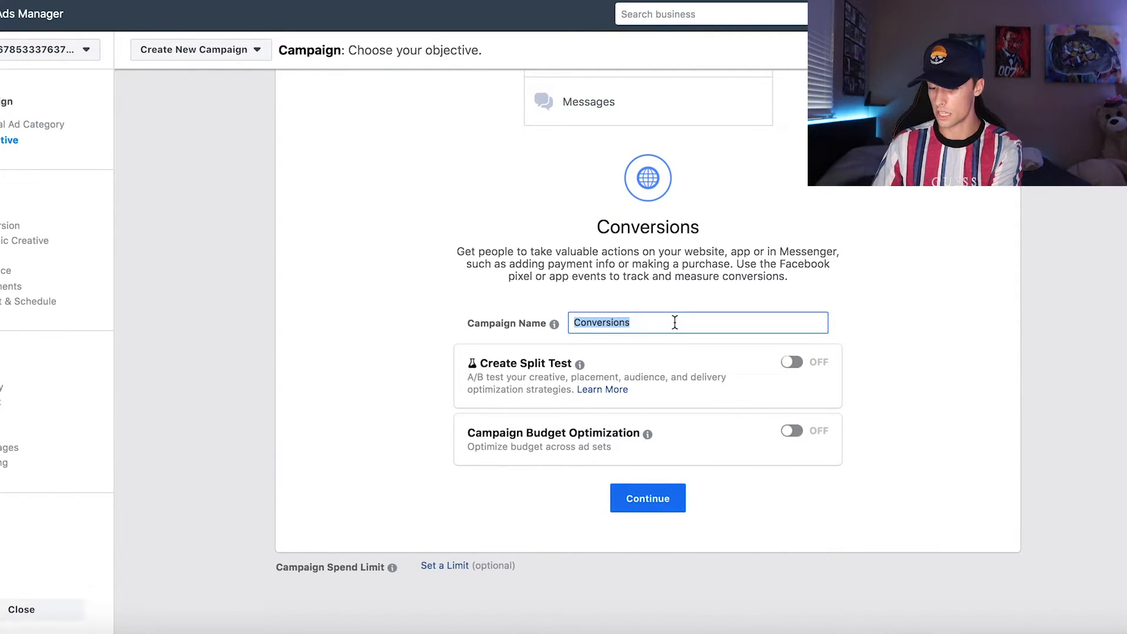
text(Gold rose)
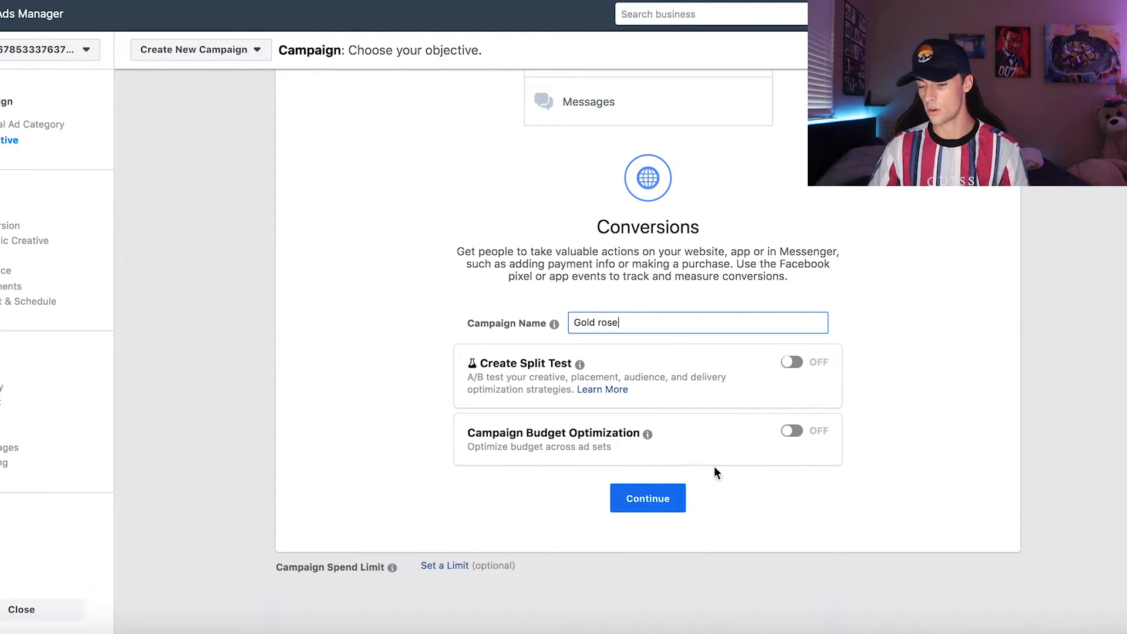
click(657, 496)
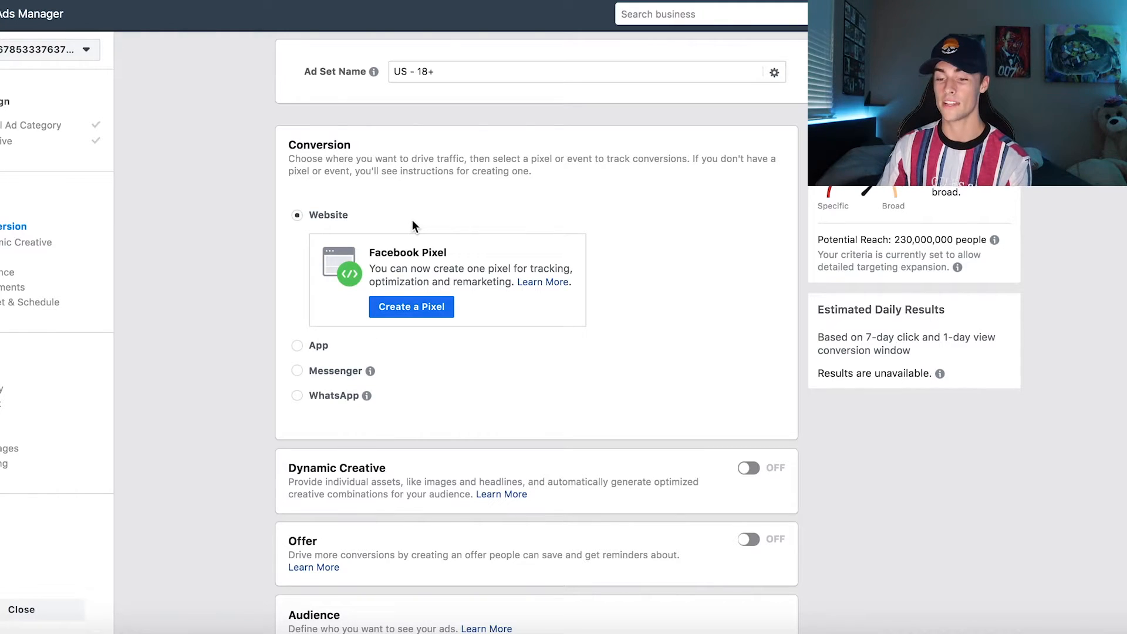
Step: Search Google for "epacket countries" and copy the full list of supported countries from the epacketexpress.com article
scroll(412, 220, down, 3)
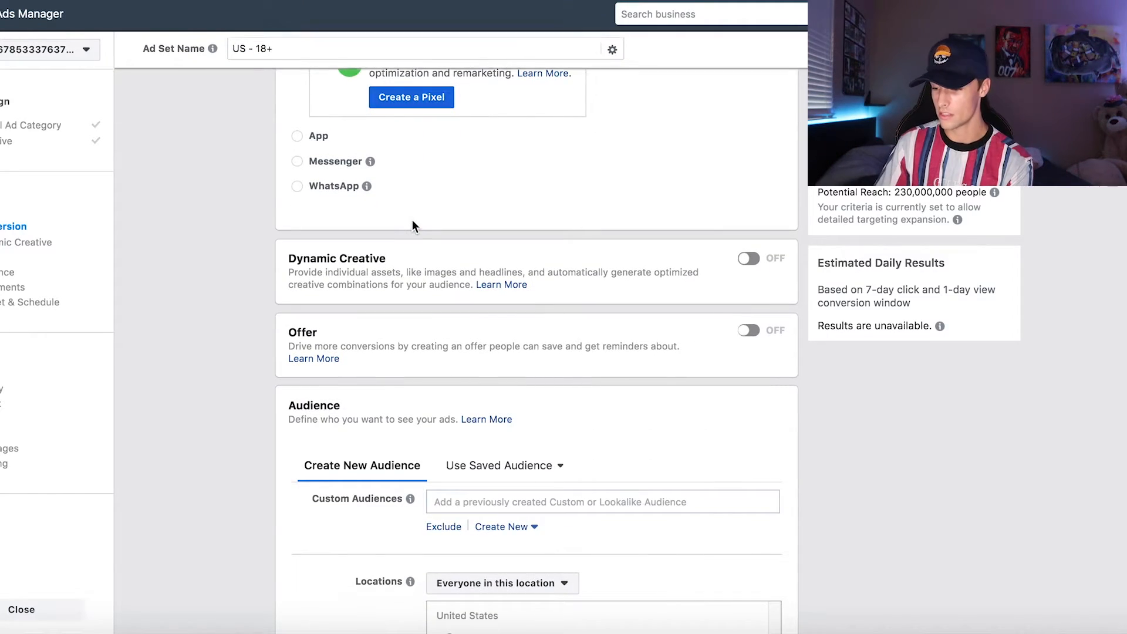
scroll(703, 406, down, 6)
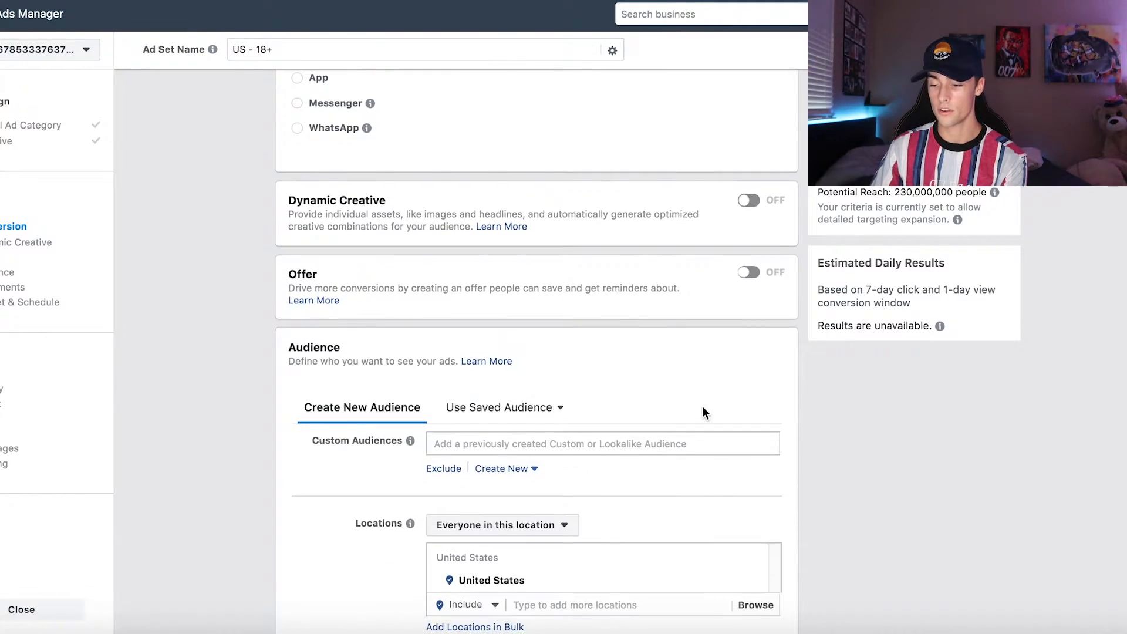
scroll(339, 232, down, 4)
scroll(339, 232, up, 1)
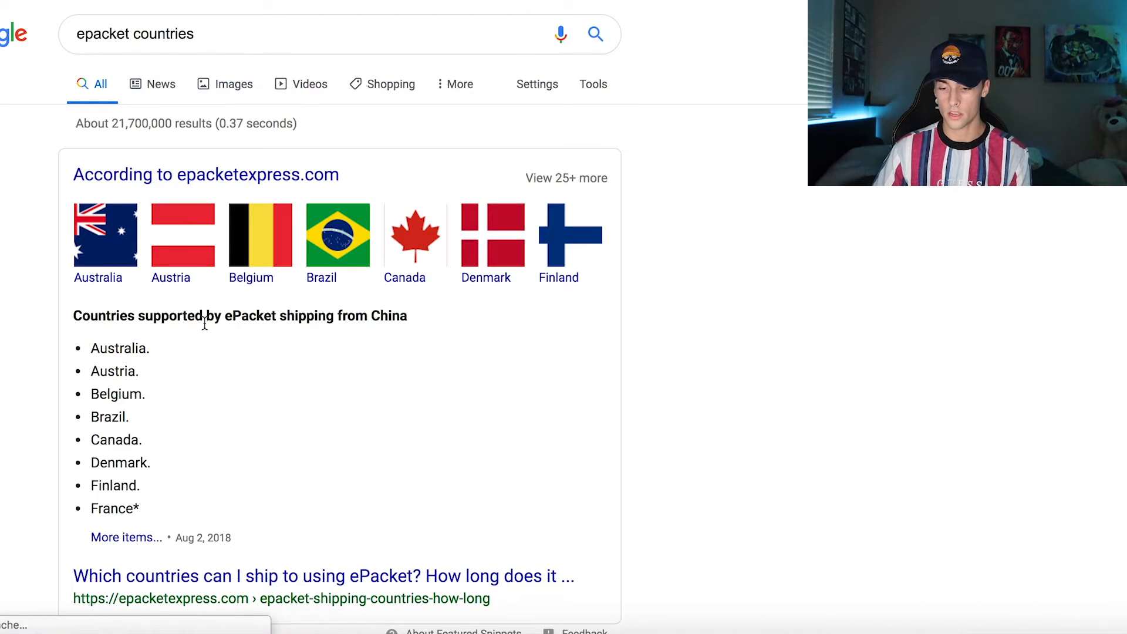
scroll(207, 320, down, 5)
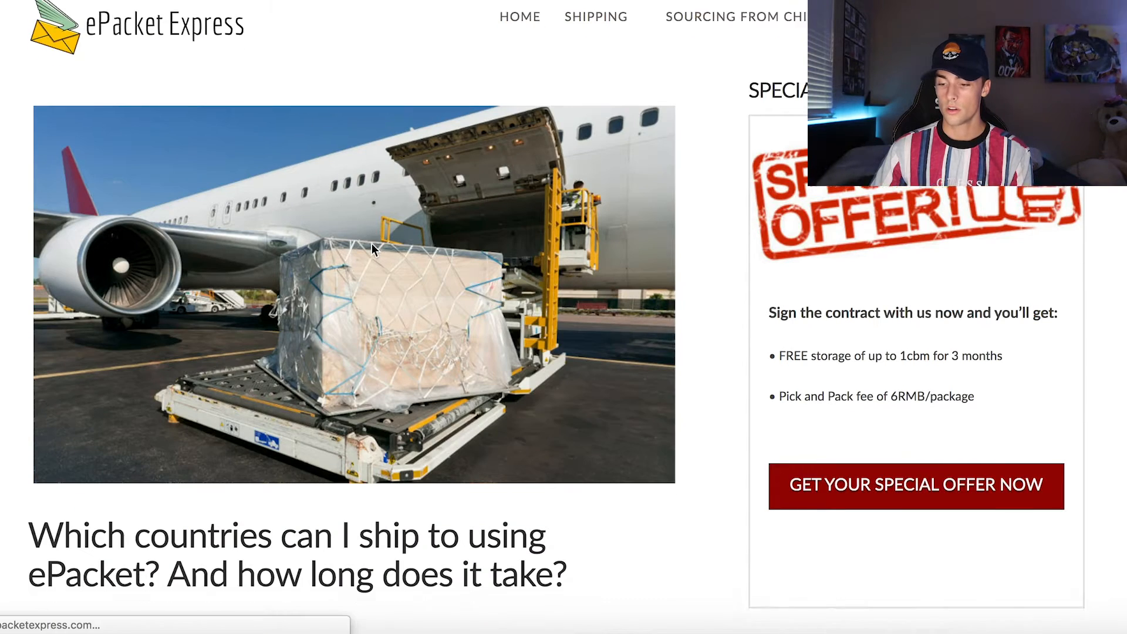
scroll(371, 244, down, 10)
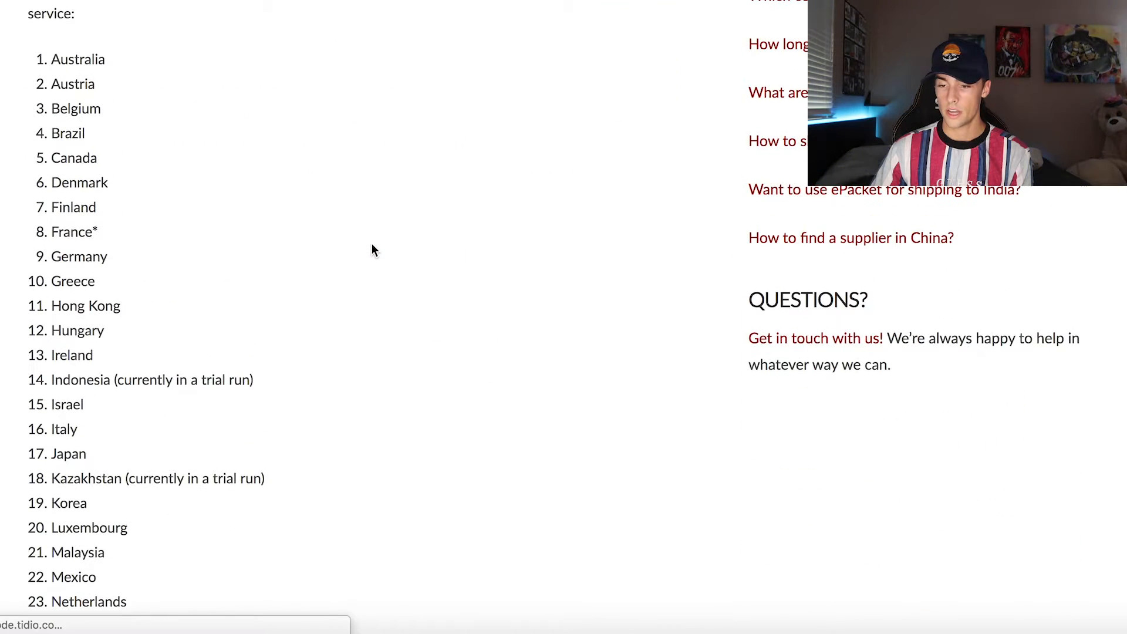
drag(52, 59, 263, 610)
scroll(307, 316, down, 1)
scroll(308, 316, down, 5)
drag(255, 564, 47, 359)
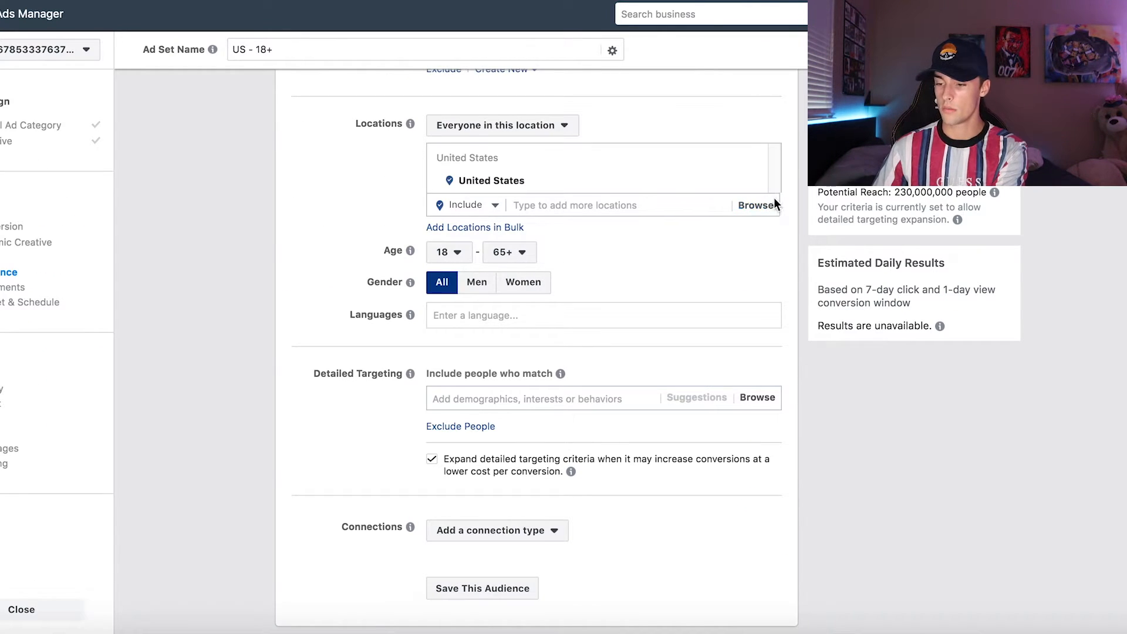
Step: In Ads Manager, create a saved location list of type Countries from the copied ePacket countries and match the locations
click(756, 206)
click(541, 282)
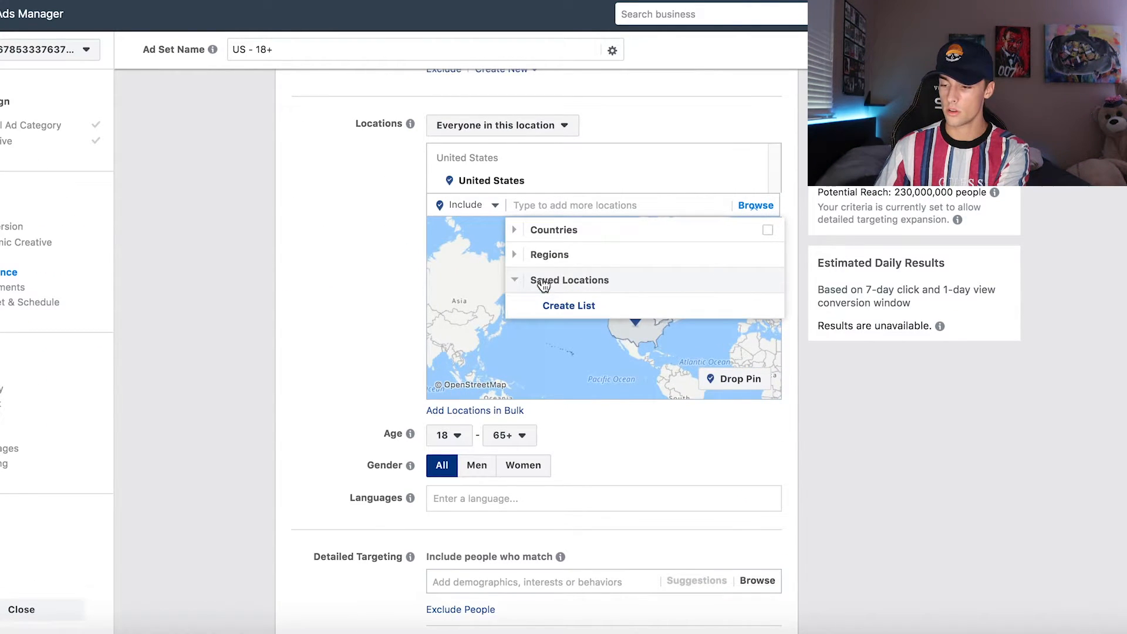
click(569, 311)
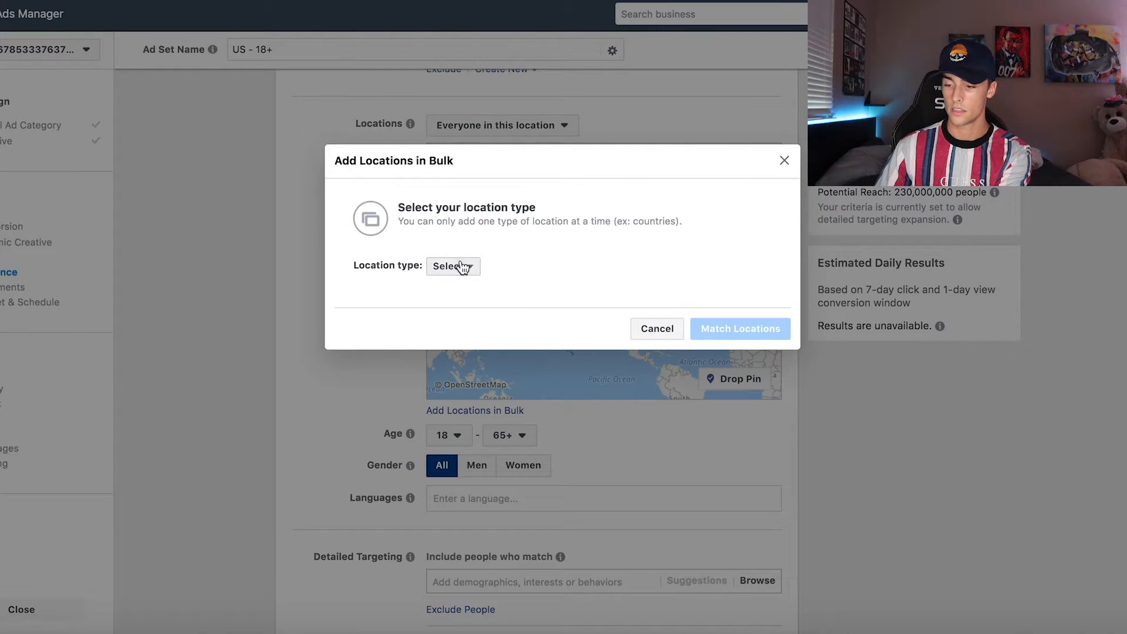
click(461, 267)
click(466, 306)
click(436, 281)
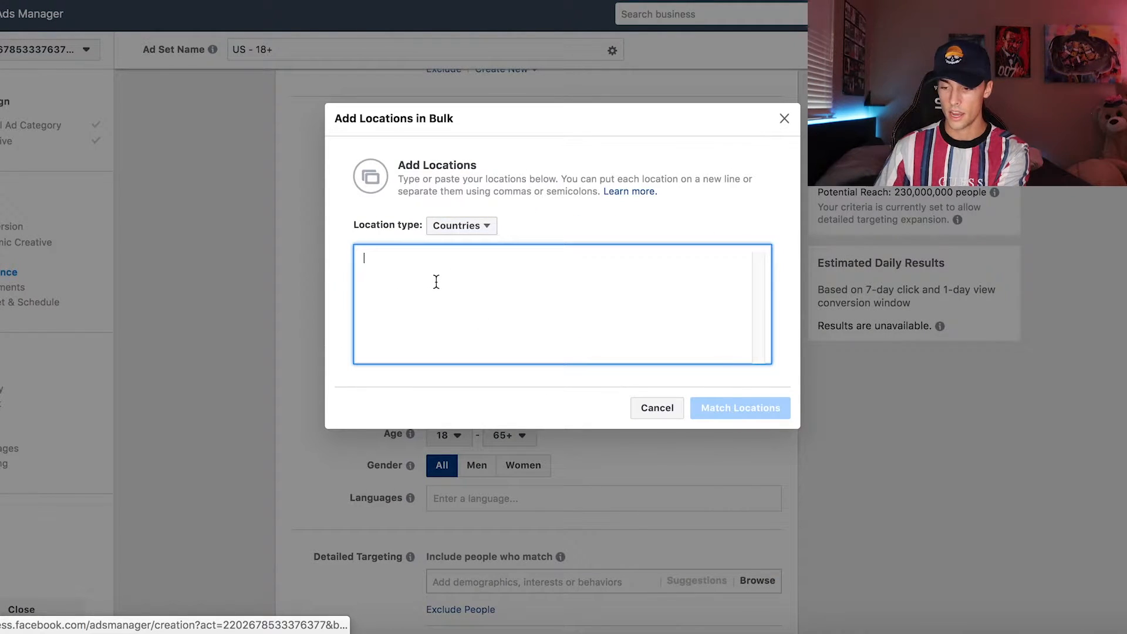
key(ctrl+v)
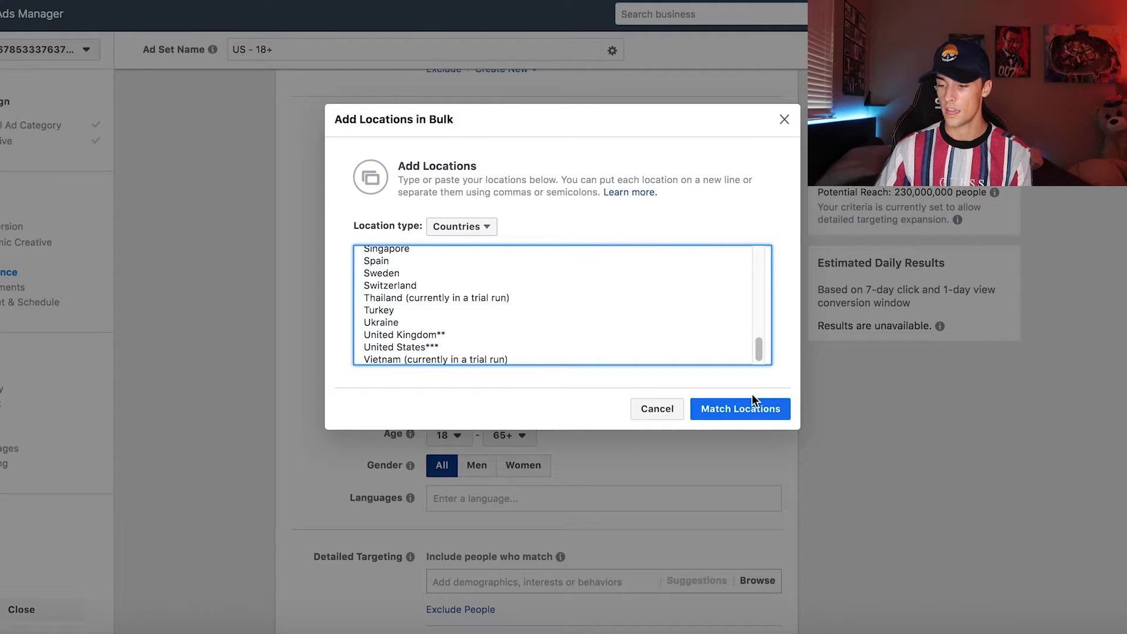
click(744, 408)
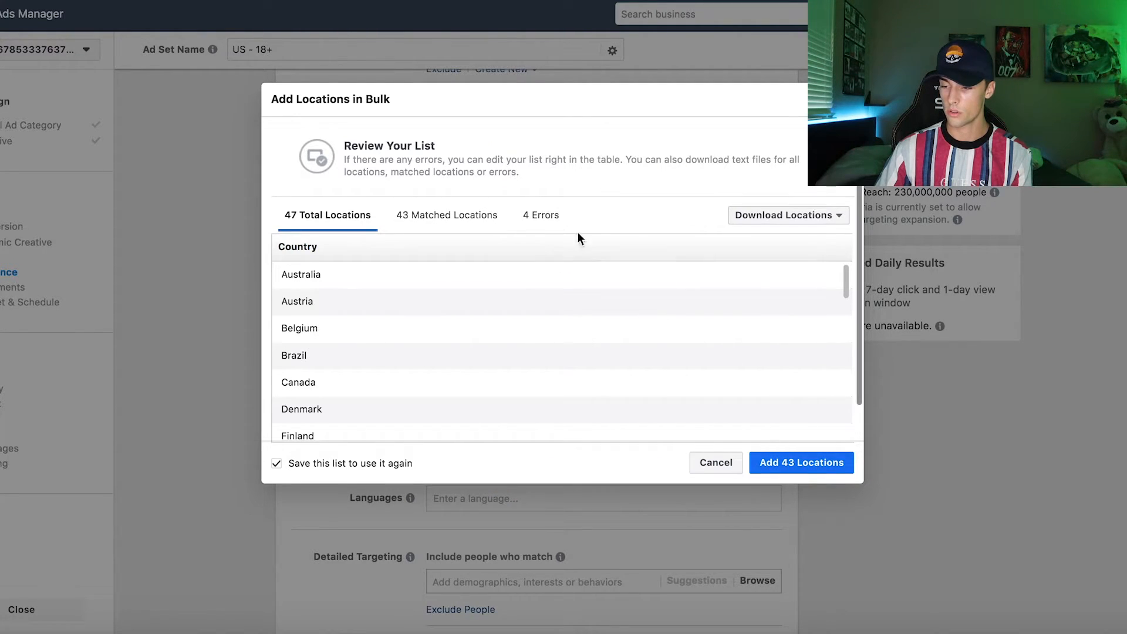
Step: Add the matched countries to the ad set's audience and save them as a location list named "E-Packet"
click(782, 468)
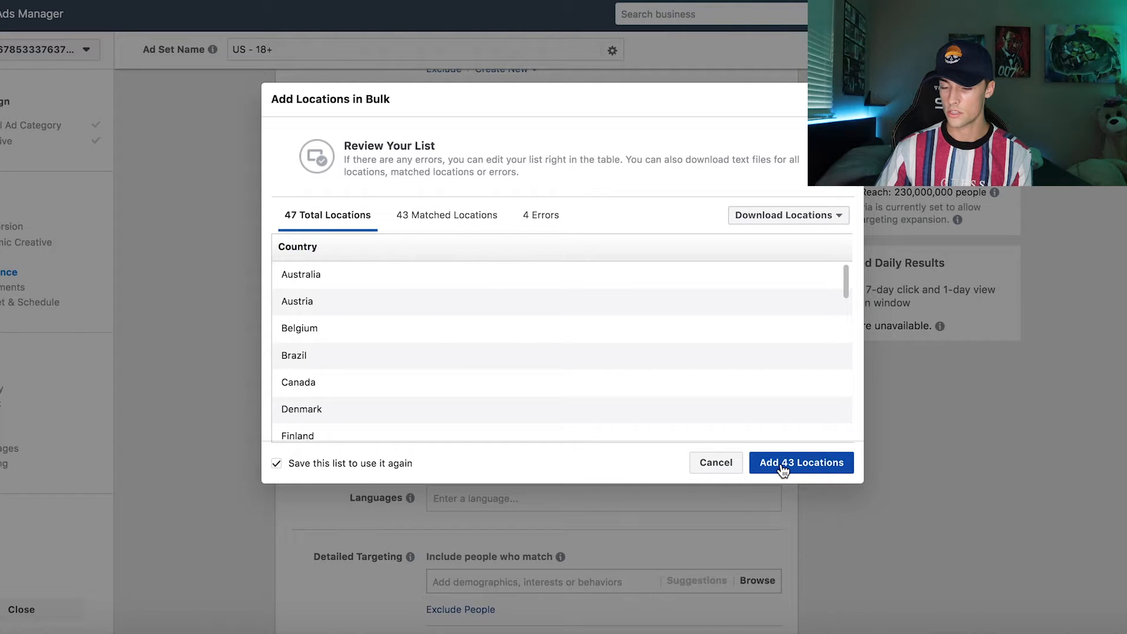
click(783, 468)
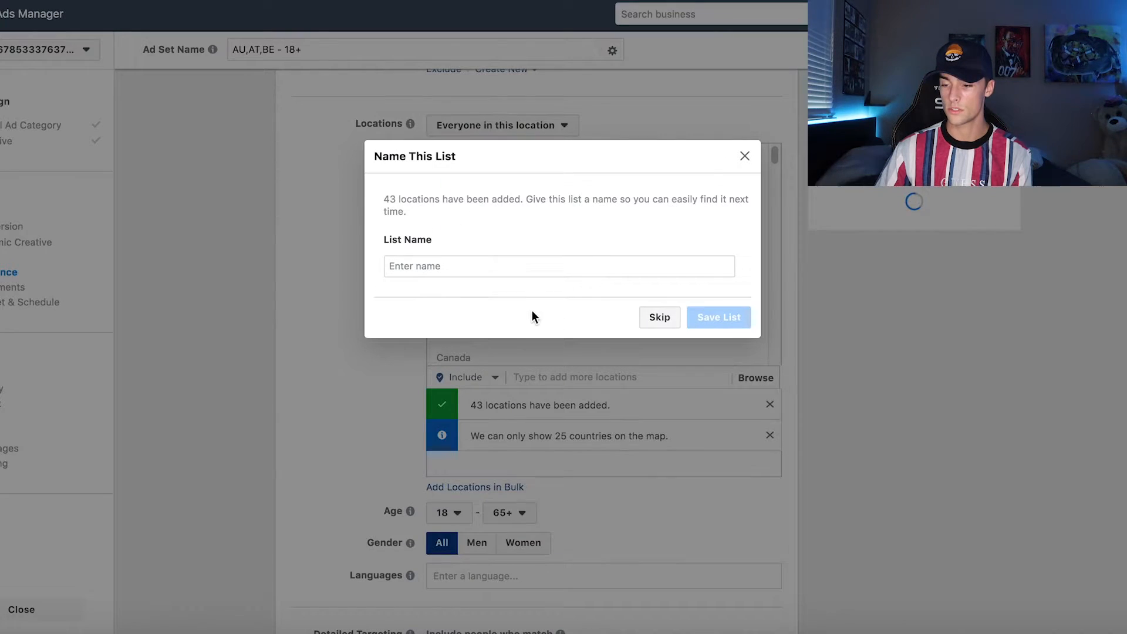
click(514, 271)
text(E-)
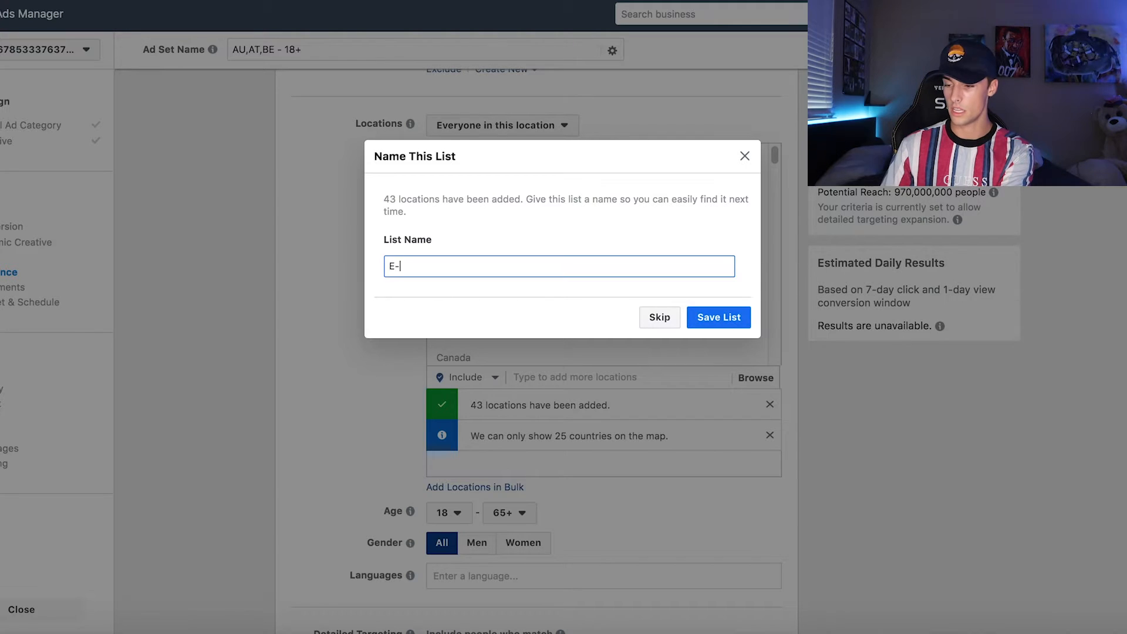
text(Packet)
click(716, 317)
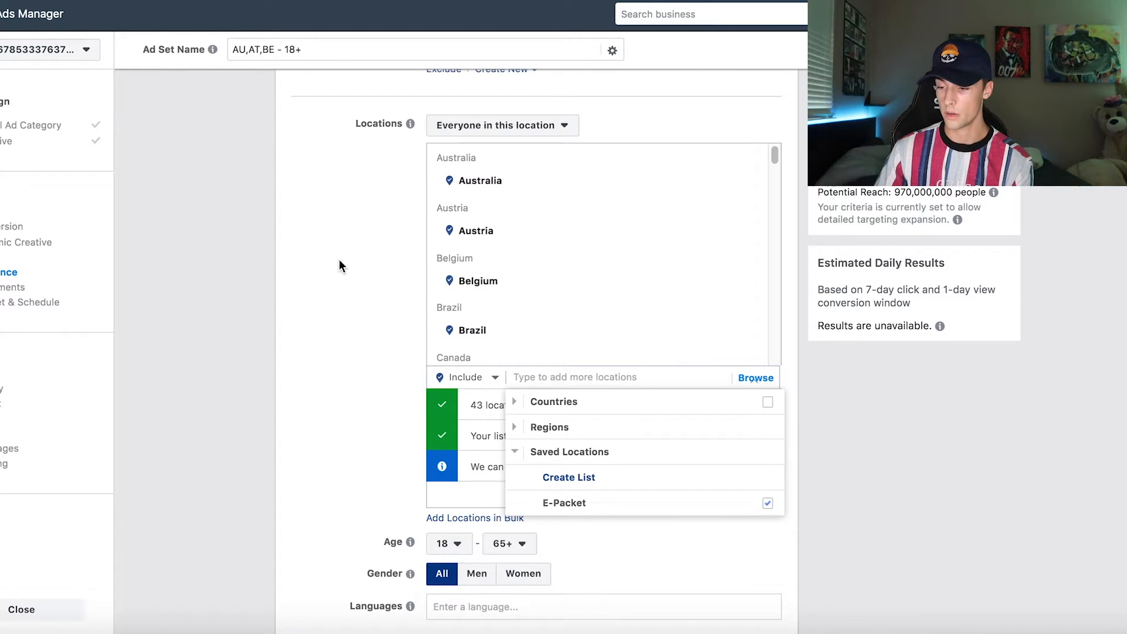
scroll(535, 274, down, 2)
click(673, 295)
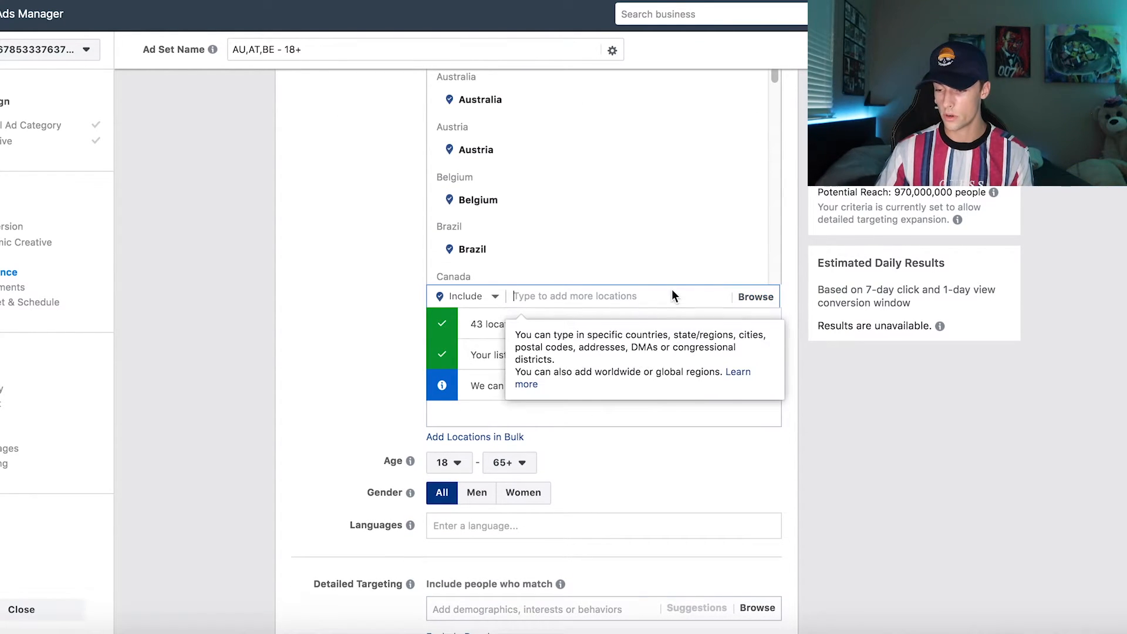
click(349, 260)
Step: Set the audience language to English (All)
scroll(349, 260, up, 1)
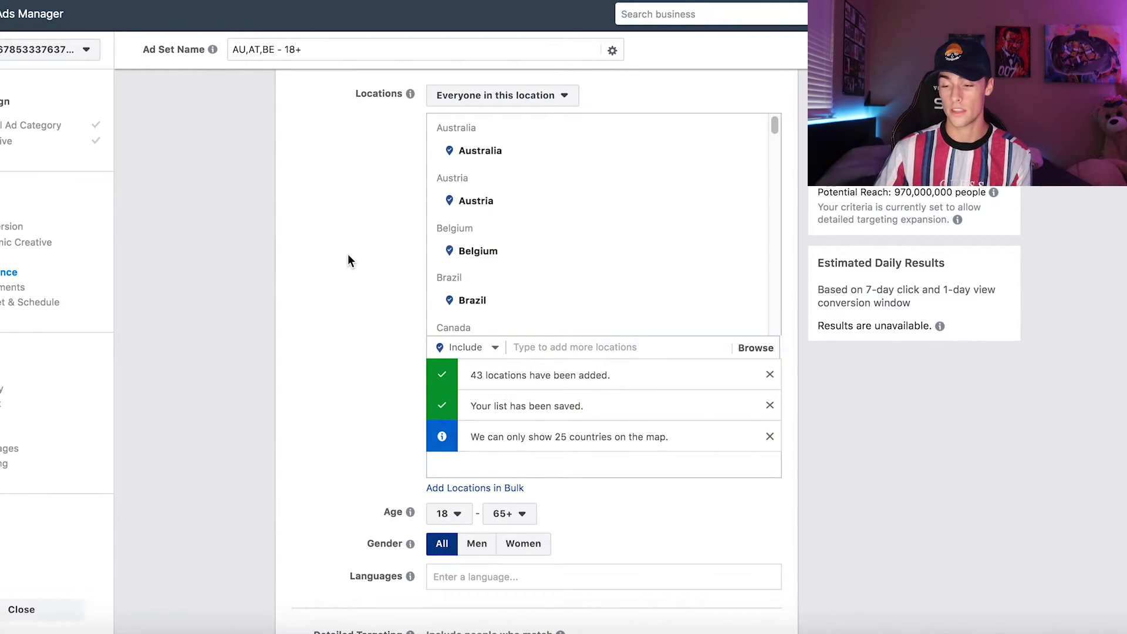
scroll(349, 260, down, 1)
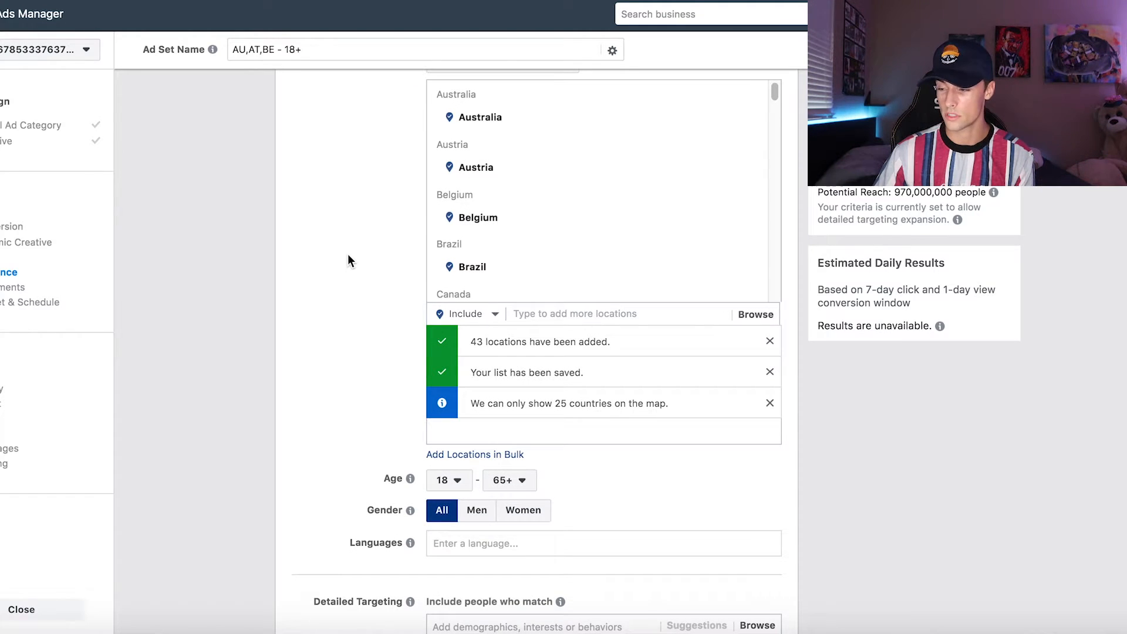
scroll(350, 260, down, 3)
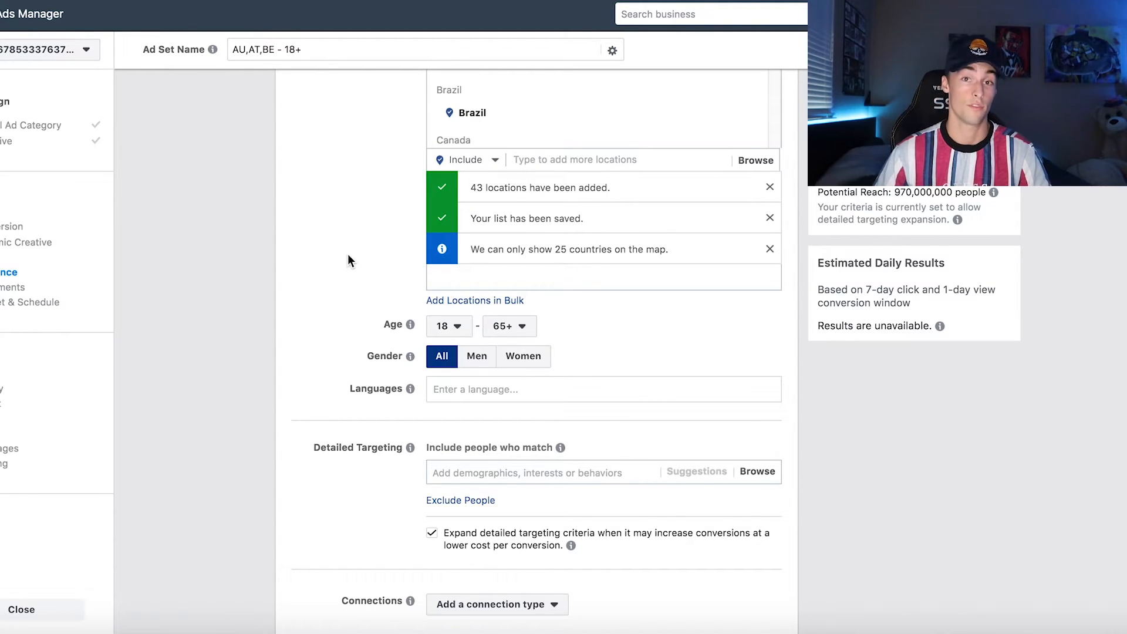
scroll(348, 259, up, 2)
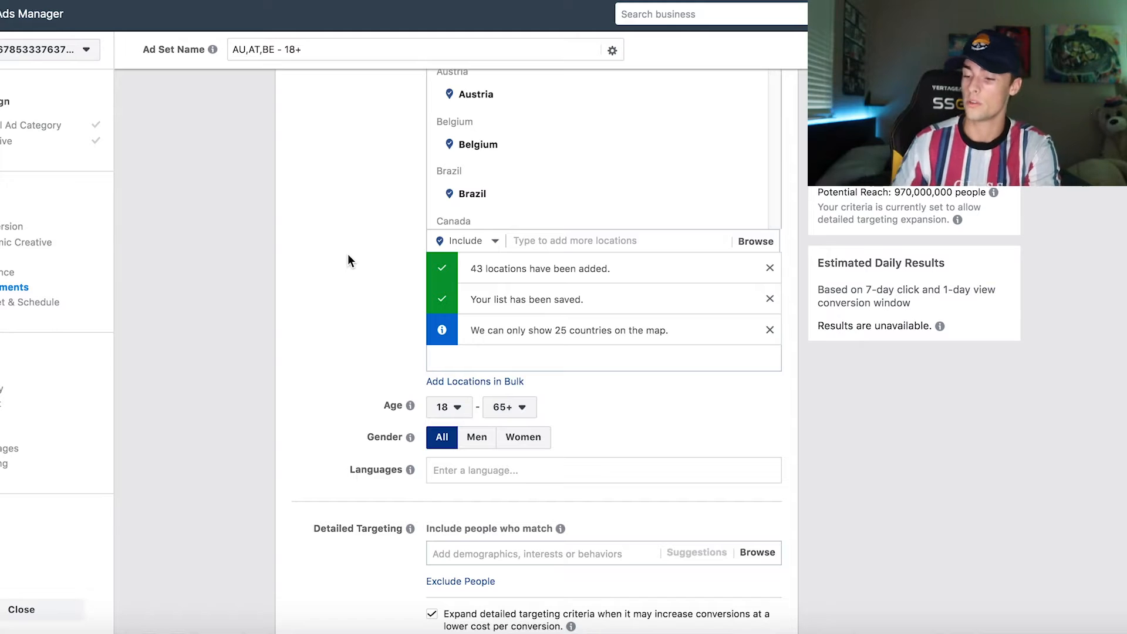
scroll(548, 362, down, 2)
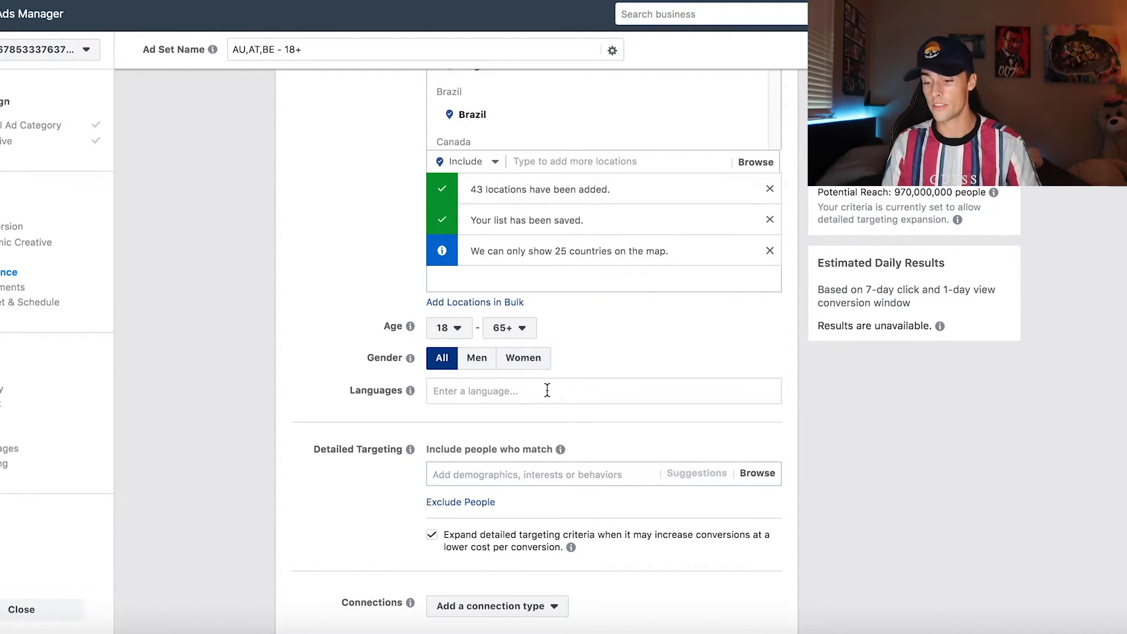
click(548, 391)
text(eng)
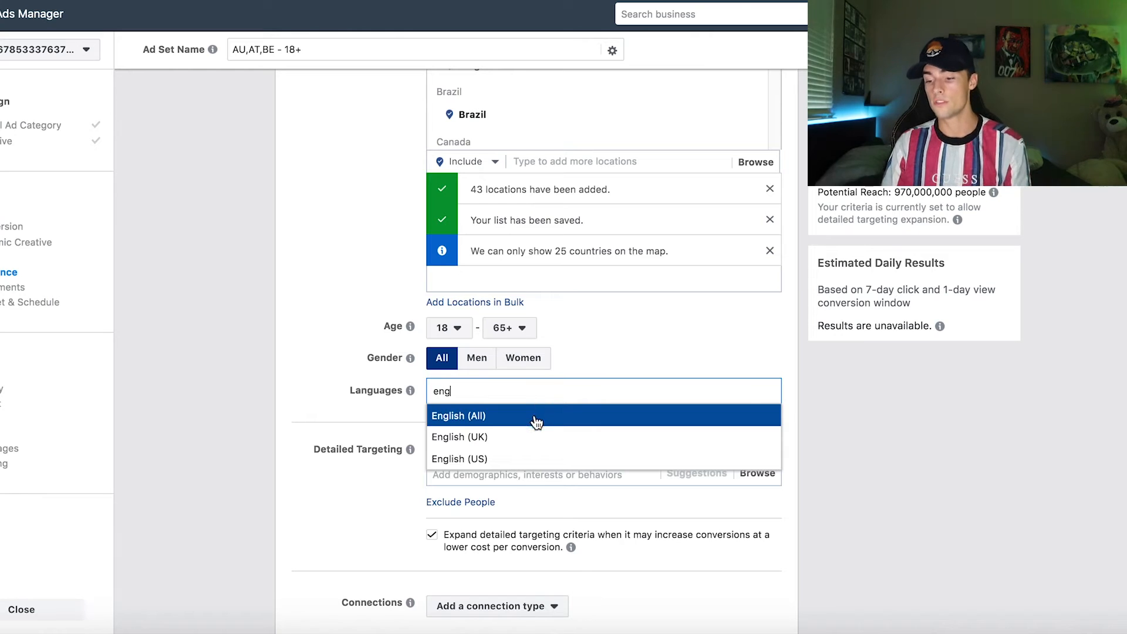
click(535, 416)
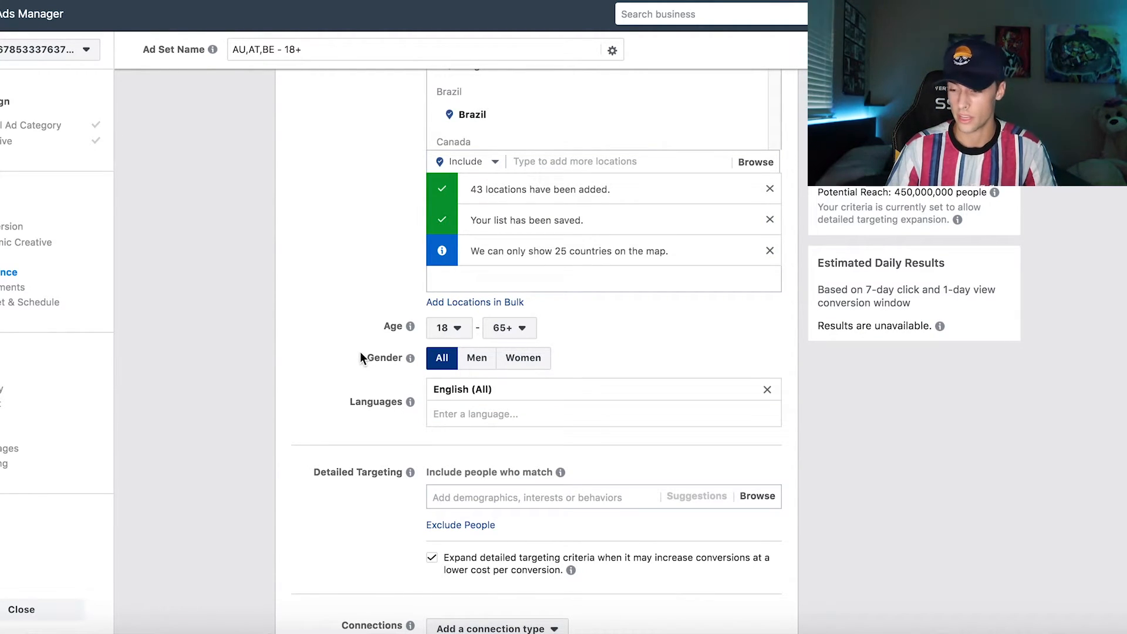
Step: Turn off detailed targeting expansion and target people whose relationship status is "In a relationship"
scroll(345, 433, down, 4)
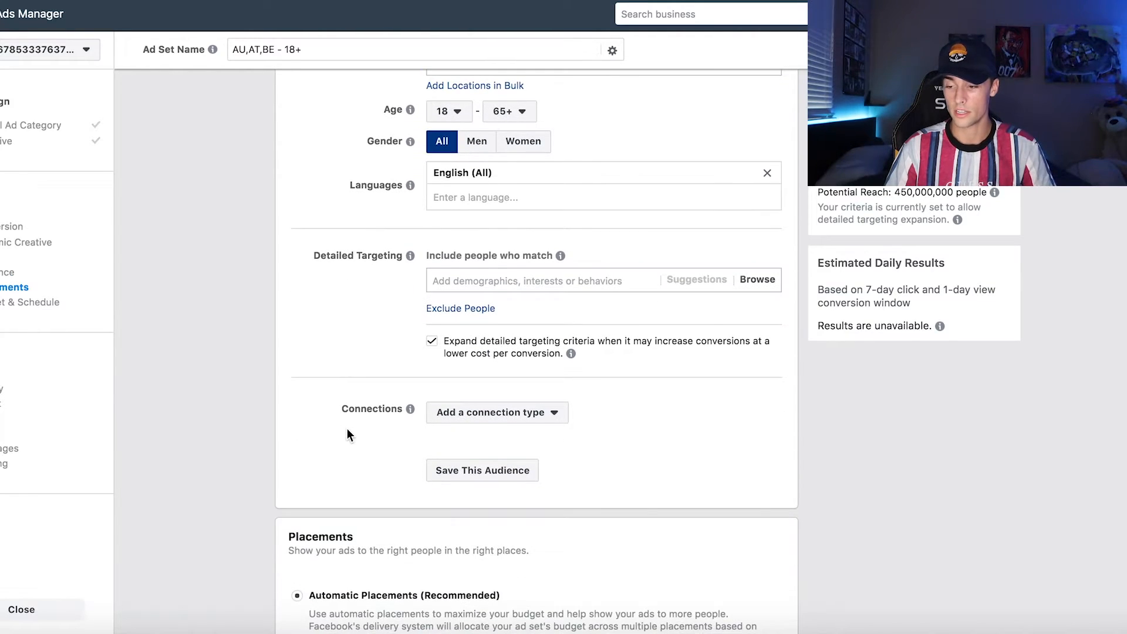
click(432, 343)
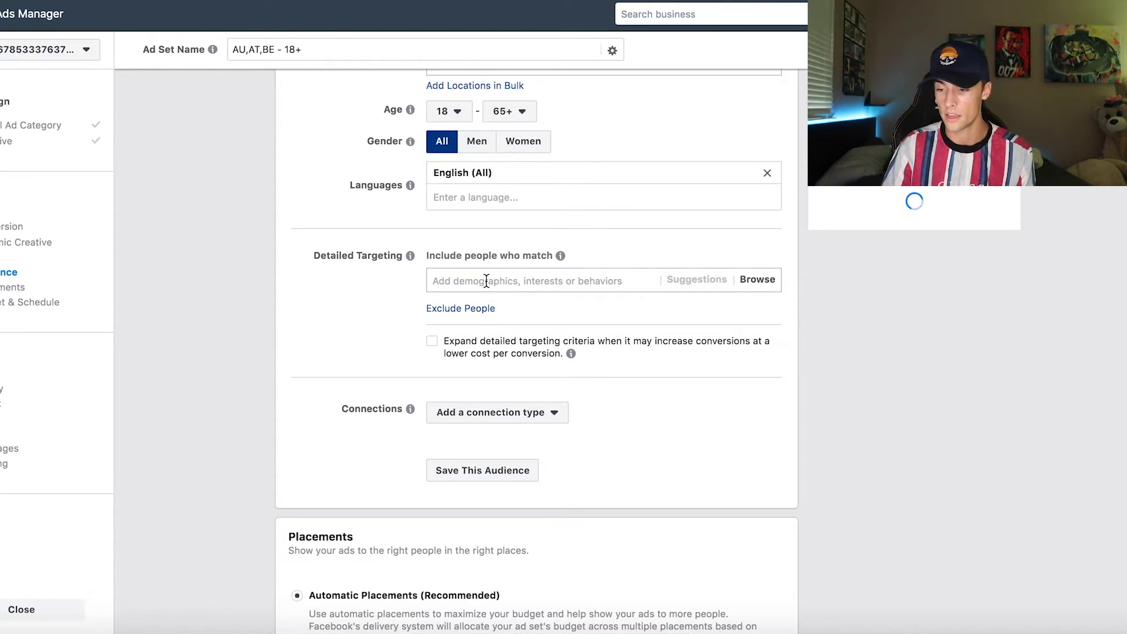
click(486, 280)
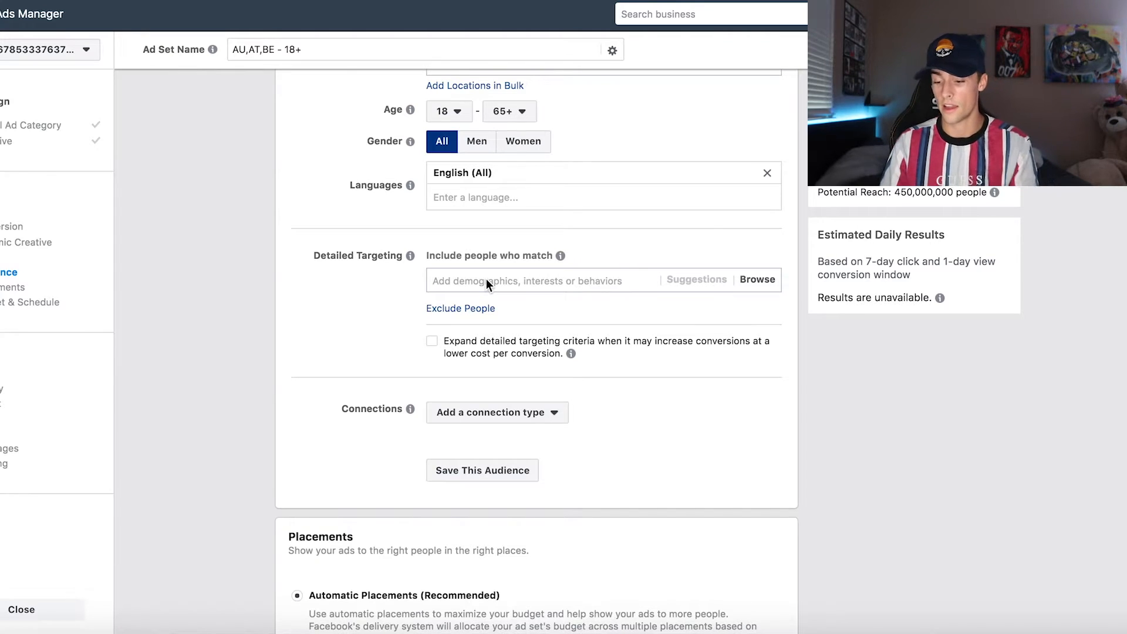
text(rela)
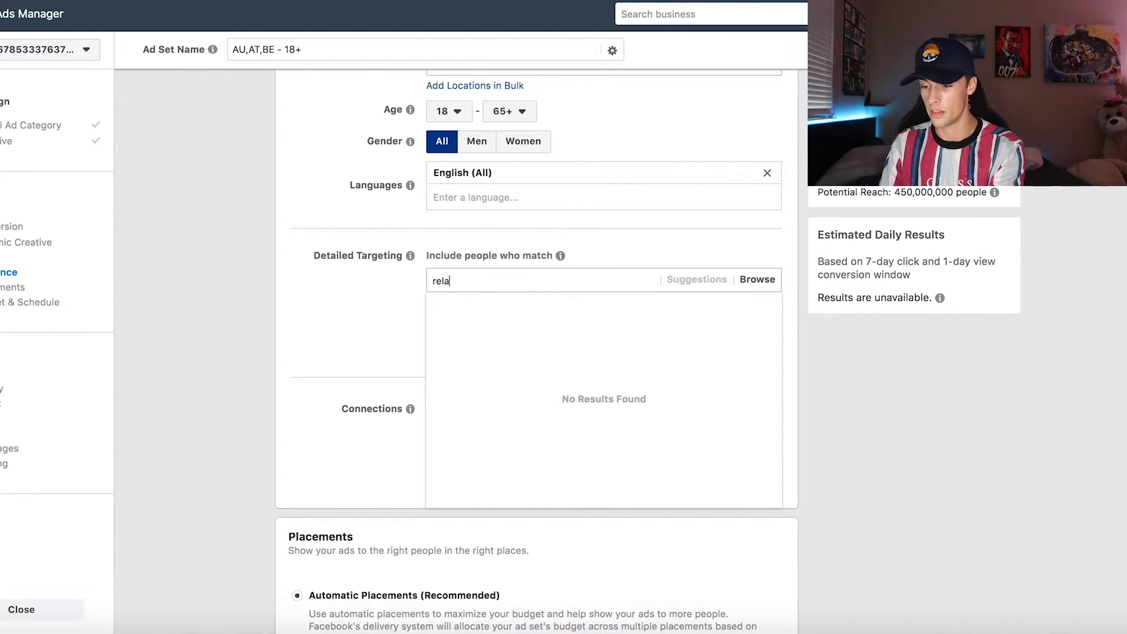
text(tion)
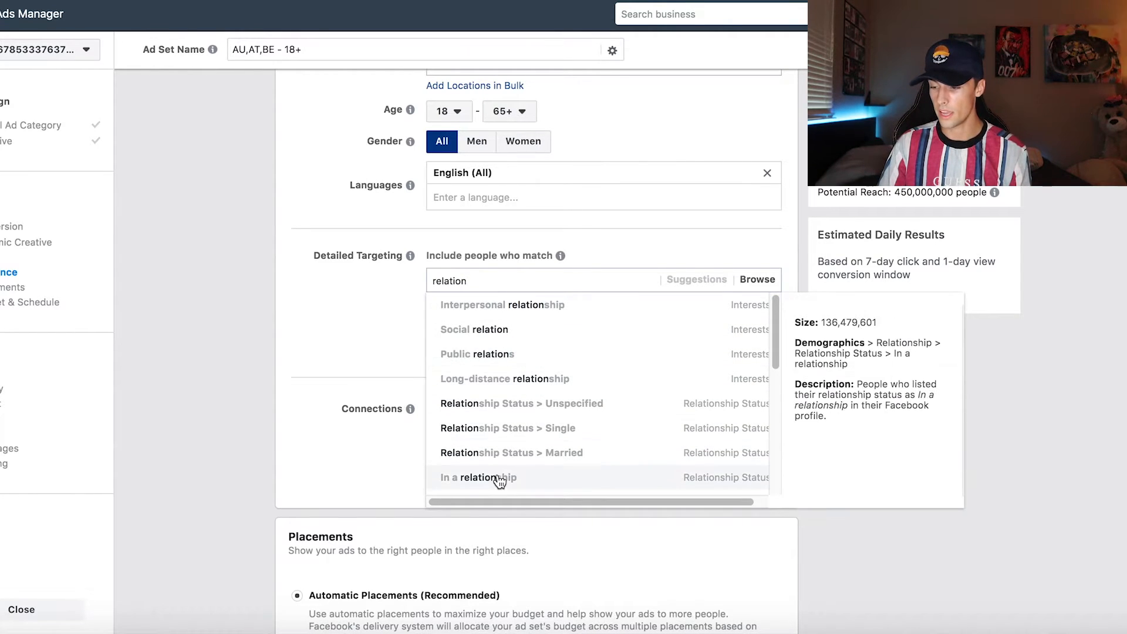
click(498, 476)
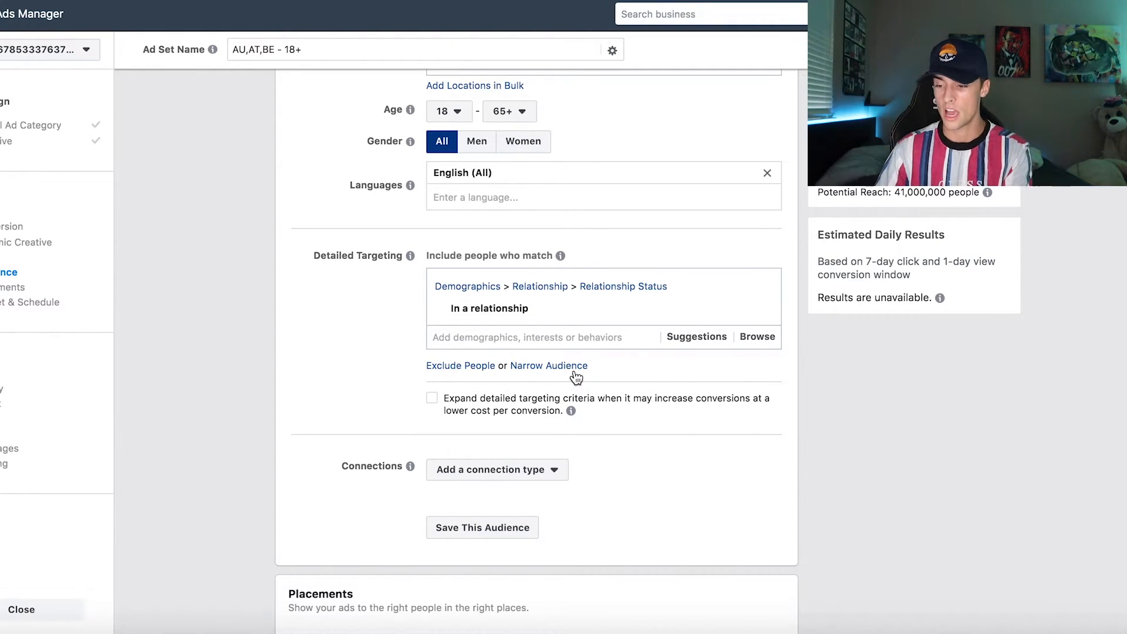
Step: Narrow the audience to people who must also match the Engaged Shoppers purchase behavior
click(549, 366)
text(engaged ship)
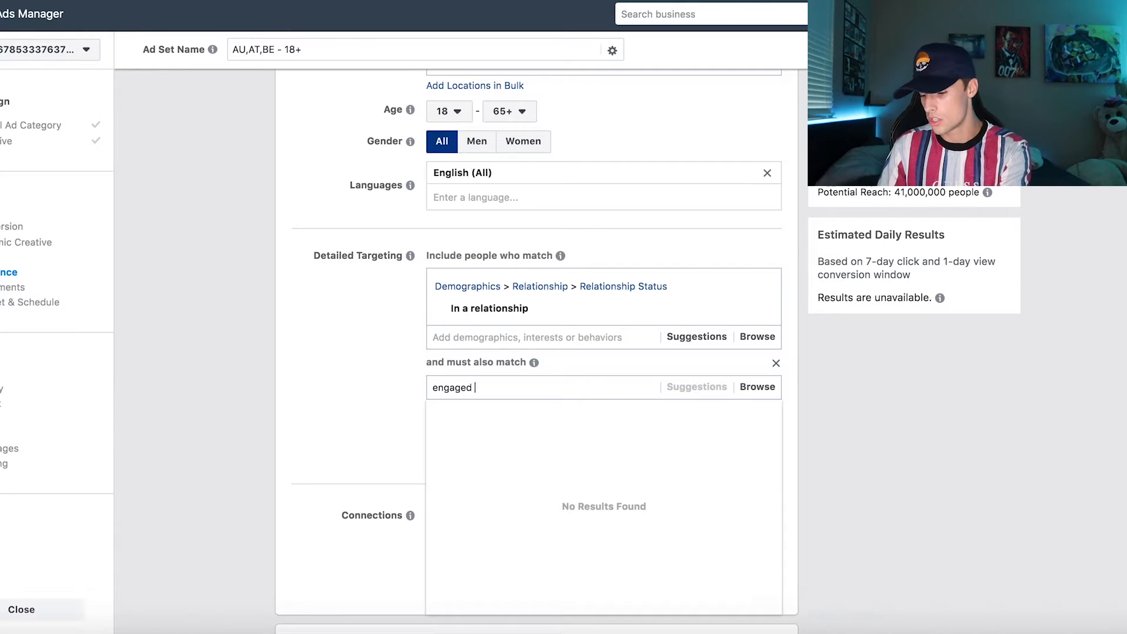
key(BackSpace)
key(BackSpace)
text(opp)
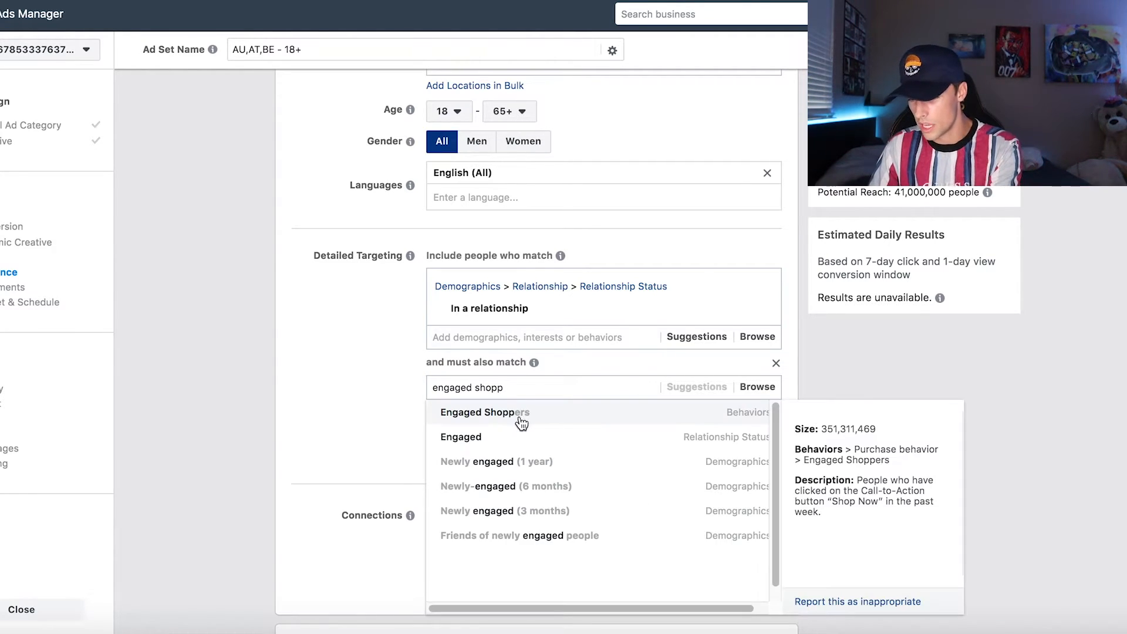
click(495, 411)
click(380, 431)
Step: Narrow the audience further to people who must also match the additional interest Rose
click(538, 471)
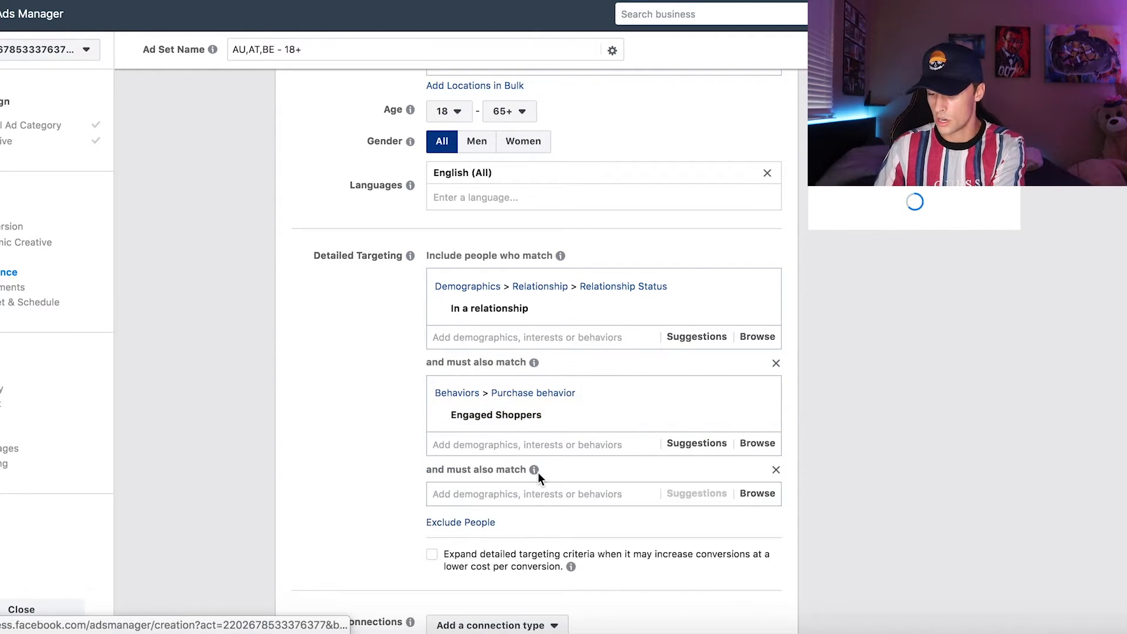
mouse_move(534, 469)
text(roses)
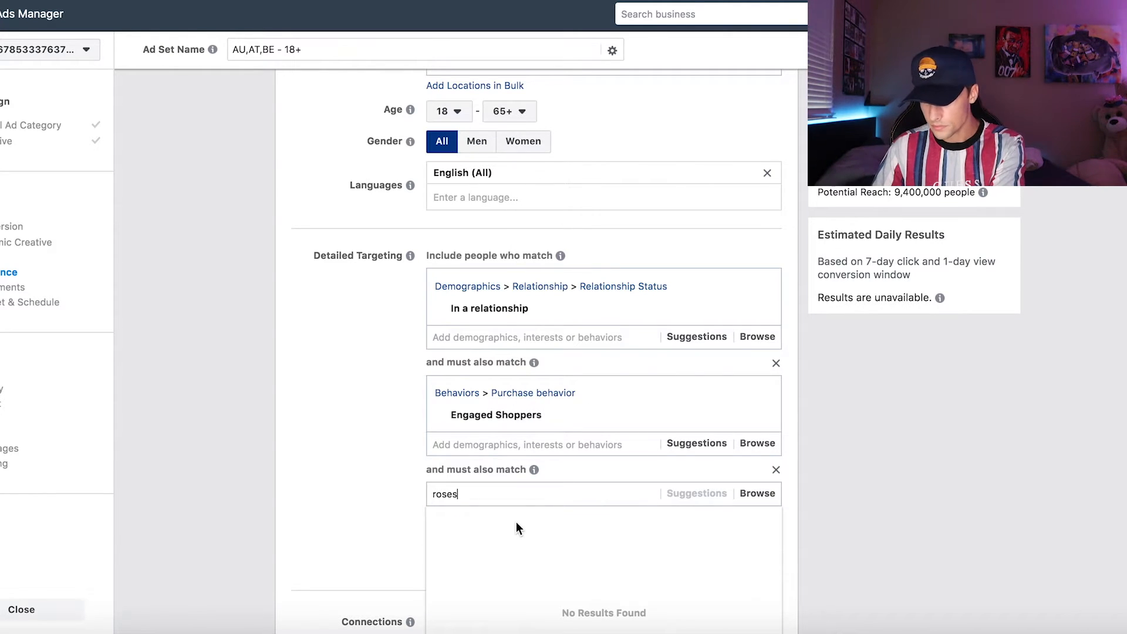
click(516, 523)
scroll(387, 487, down, 2)
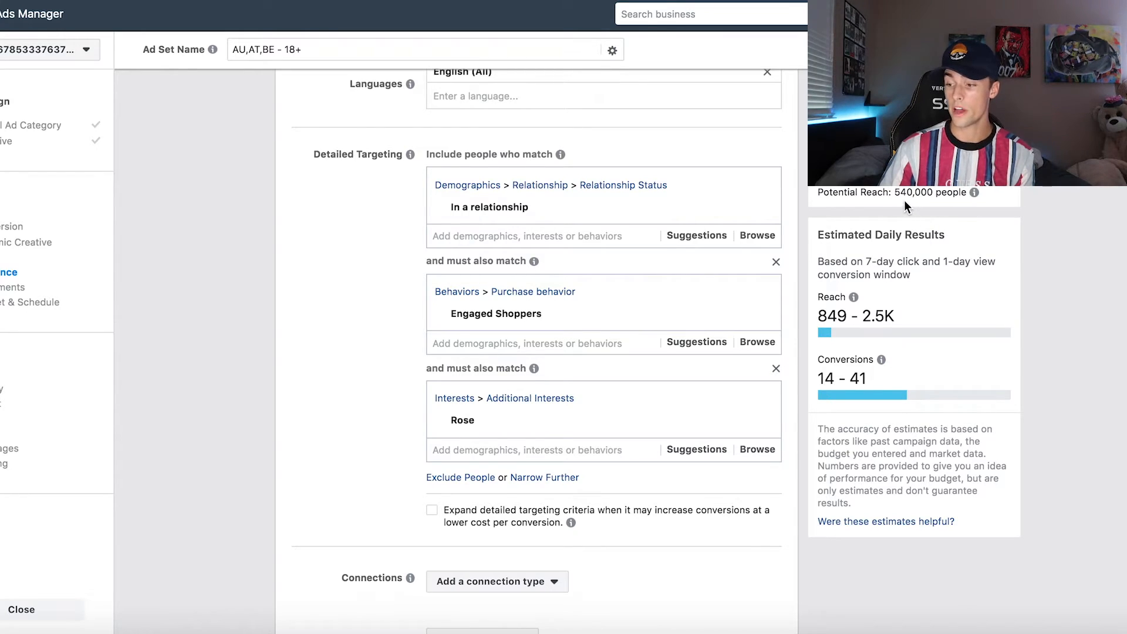
Step: Remove the Engaged Shoppers and Rose narrowing conditions from the detailed targeting
click(778, 259)
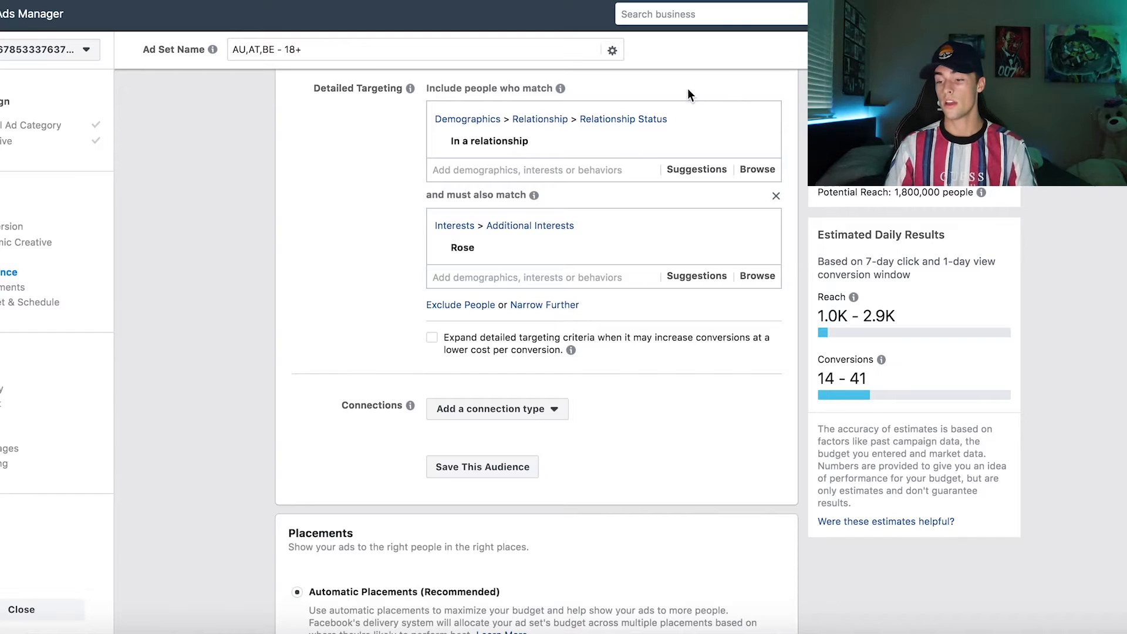
click(776, 195)
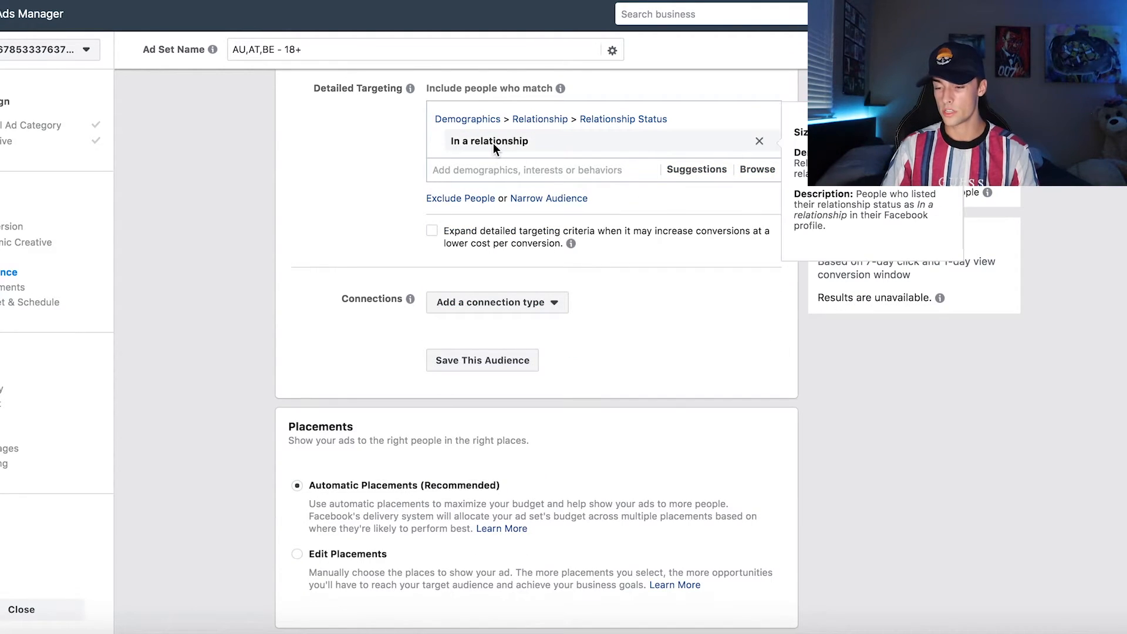
Step: Switch the ad set to manually edited placements and limit the devices to Mobile only
scroll(325, 199, down, 3)
scroll(326, 198, down, 2)
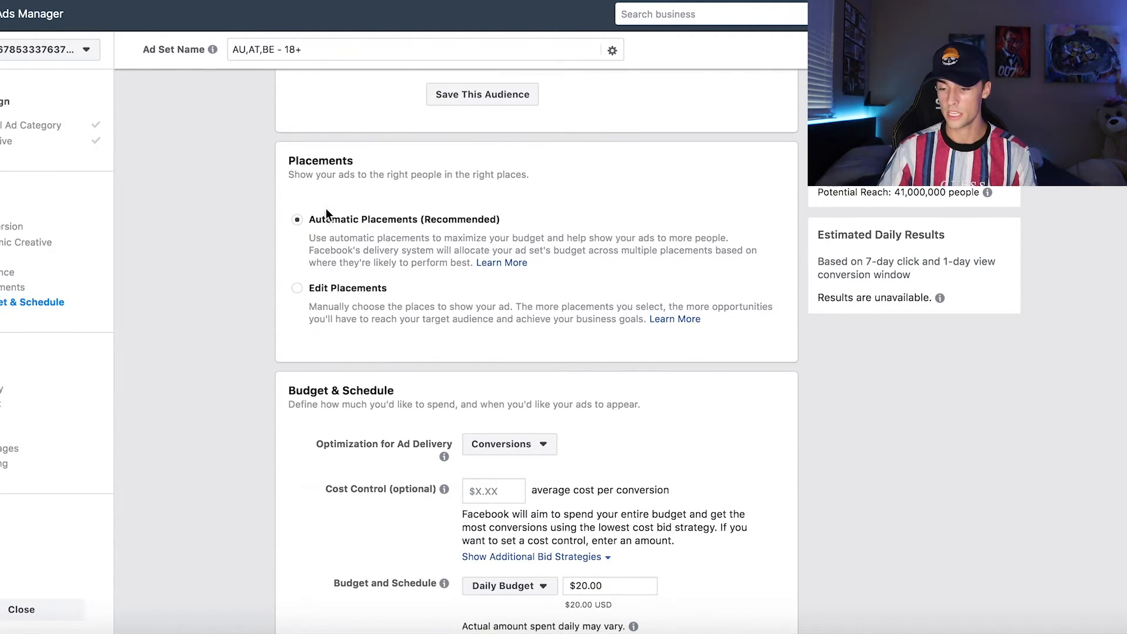
click(342, 297)
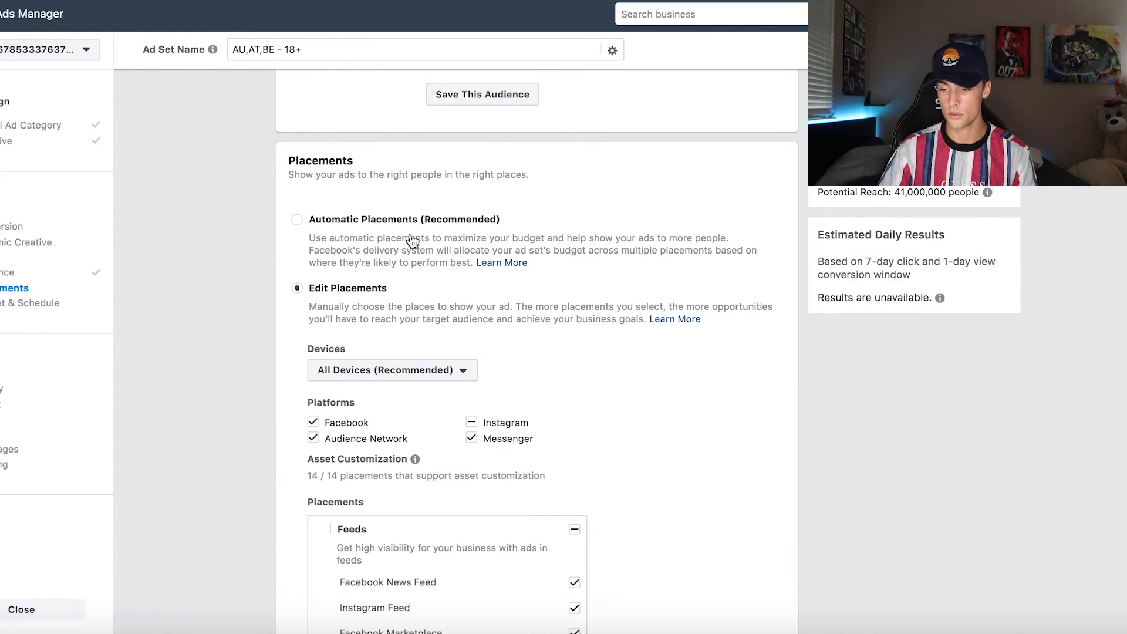
scroll(588, 258, down, 3)
click(450, 223)
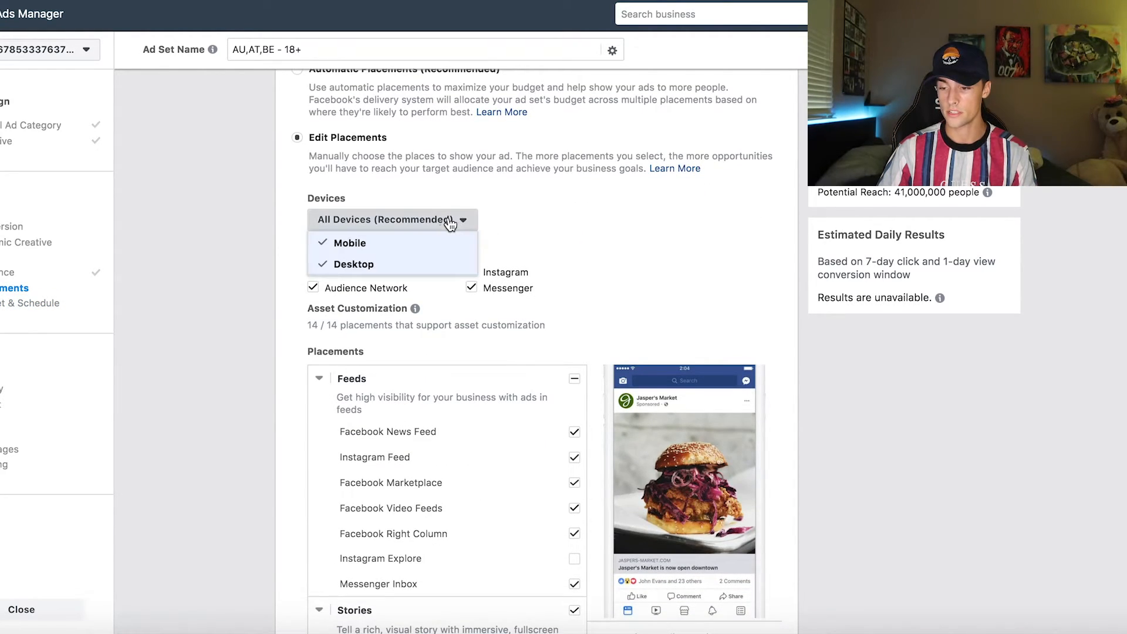
click(354, 265)
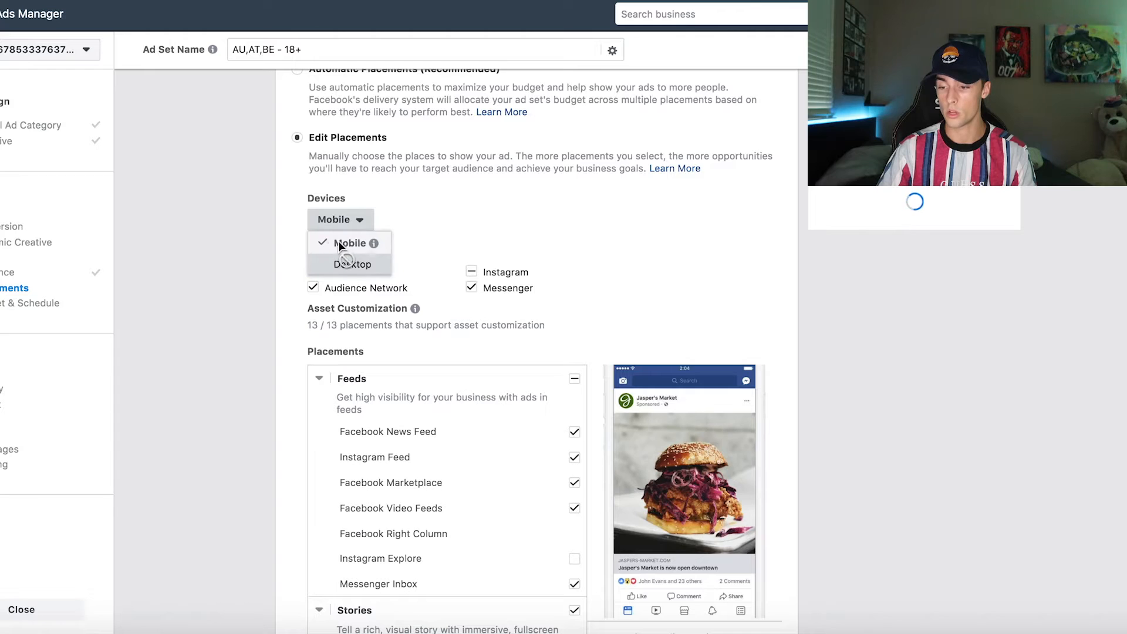
click(294, 275)
Step: Exclude the Stories, In-Stream, In-Article, and Apps and Sites placement groups
scroll(309, 357, down, 7)
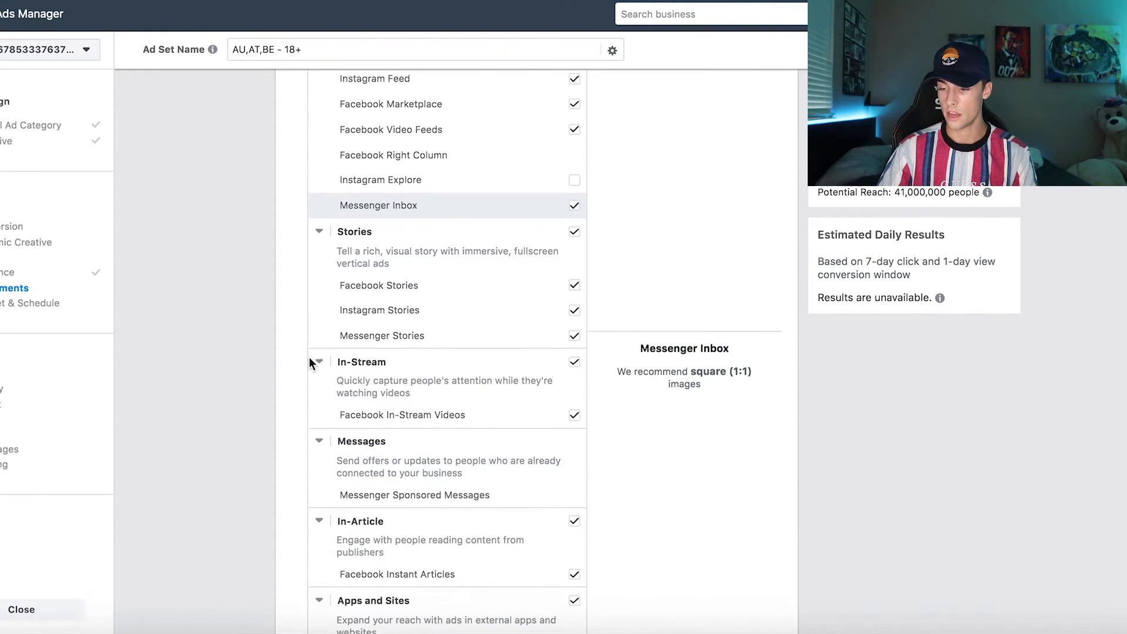
click(575, 221)
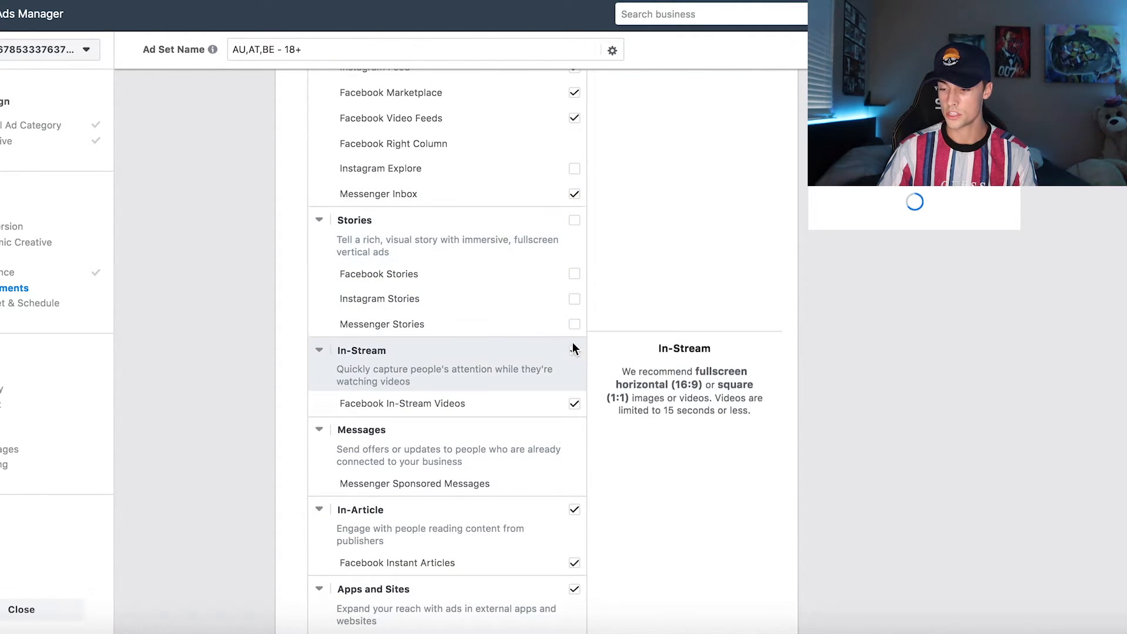
click(574, 351)
scroll(573, 347, down, 1)
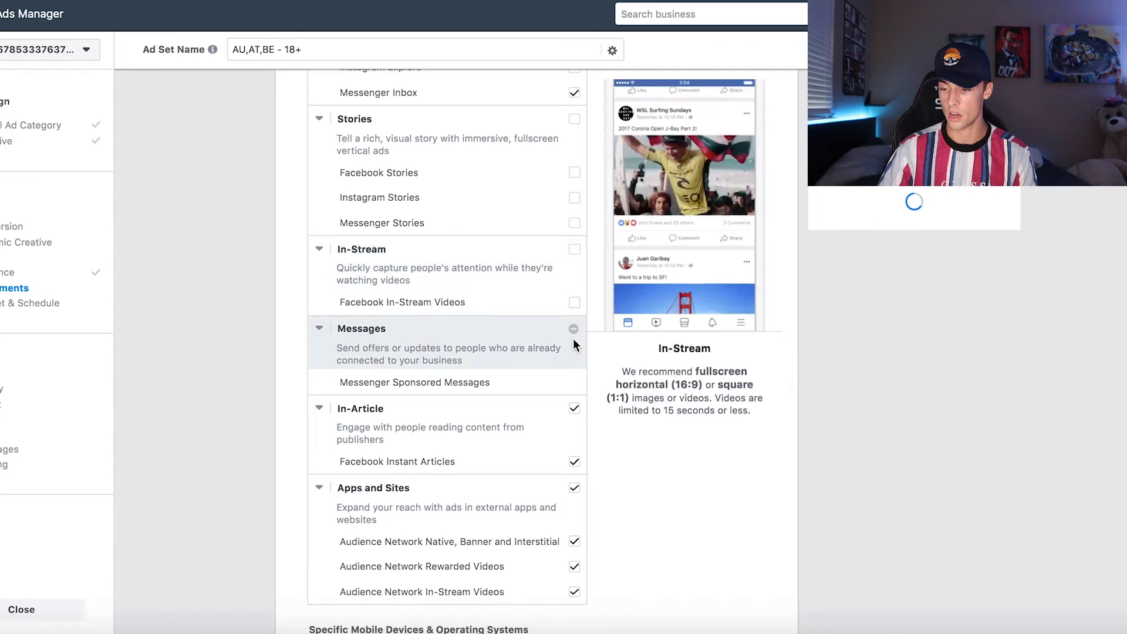
click(574, 408)
scroll(576, 406, down, 2)
click(575, 378)
Step: Exclude Messenger Inbox, Facebook Video Feeds and Facebook Marketplace from the Feeds placements
scroll(576, 381, up, 6)
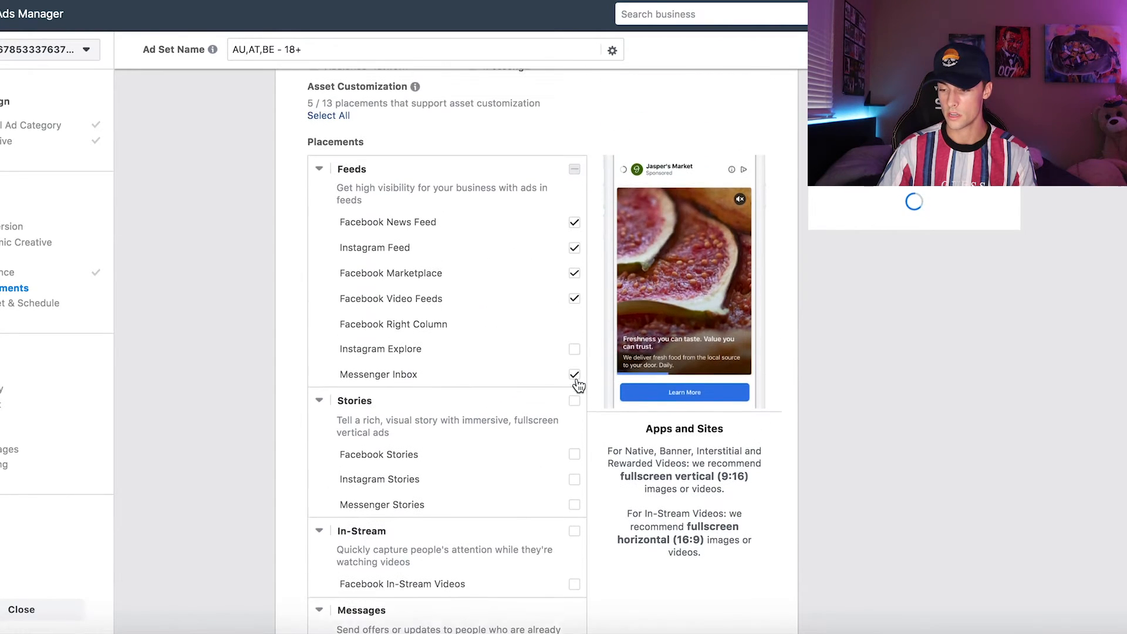
click(575, 391)
click(578, 313)
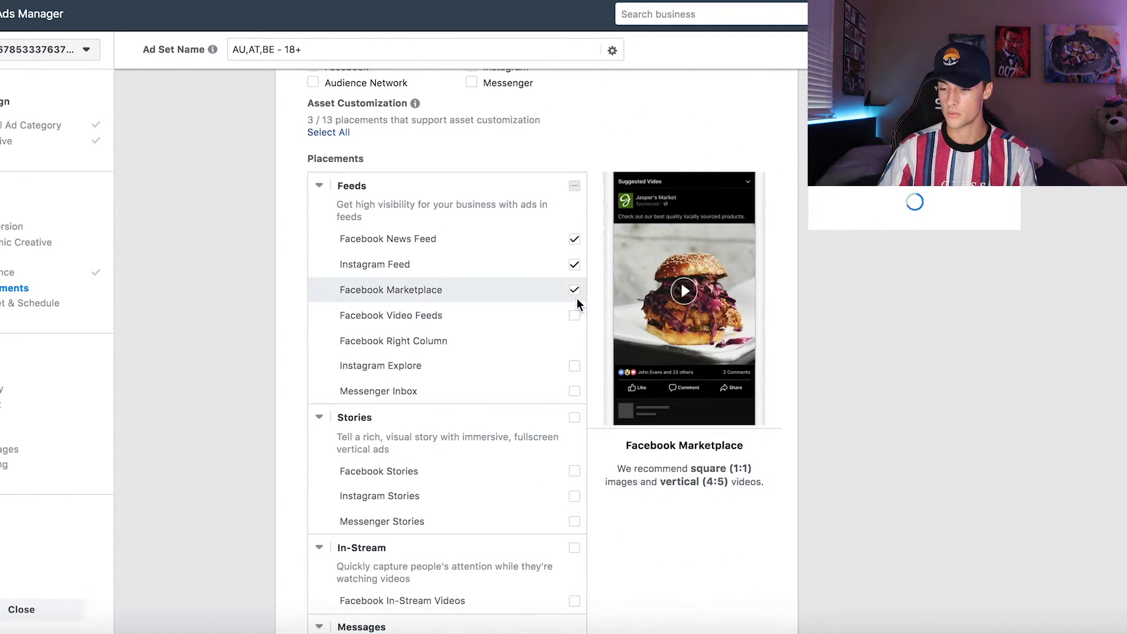
click(576, 295)
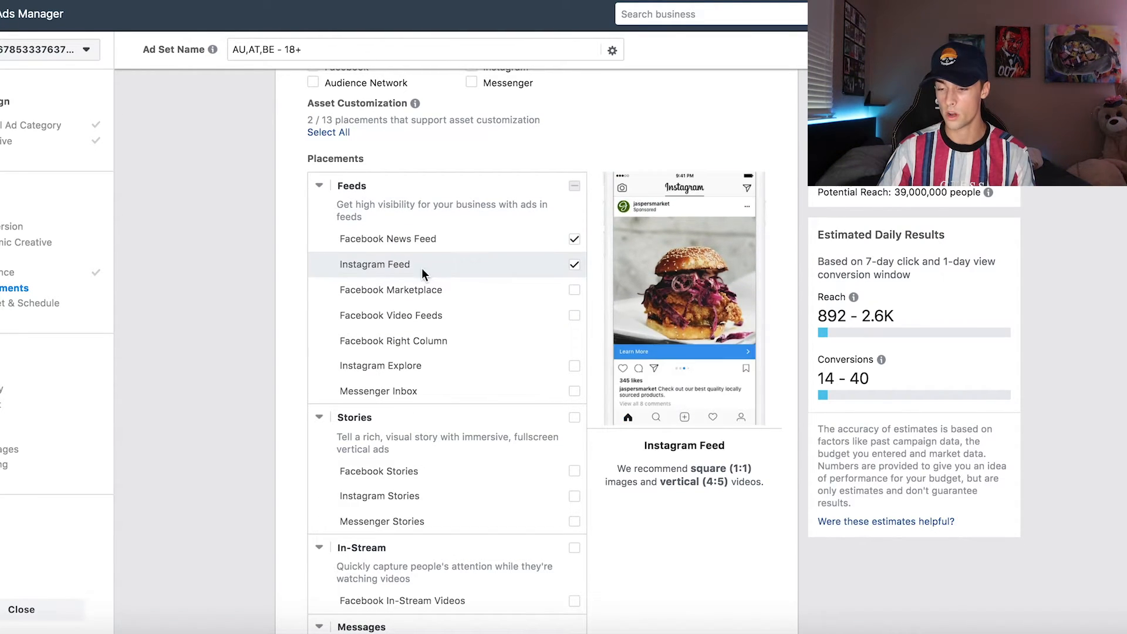
Step: Set the ad set's daily budget to $10 and continue to the ad setup
scroll(399, 541, down, 12)
scroll(399, 541, down, 4)
scroll(397, 266, up, 2)
scroll(650, 344, down, 6)
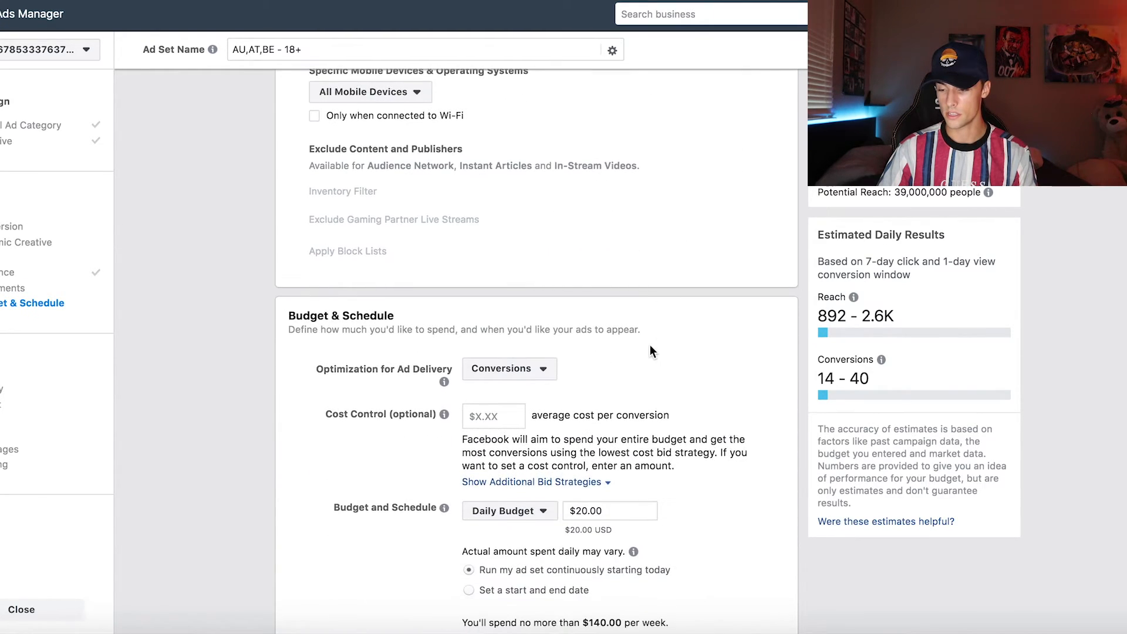
double_click(604, 284)
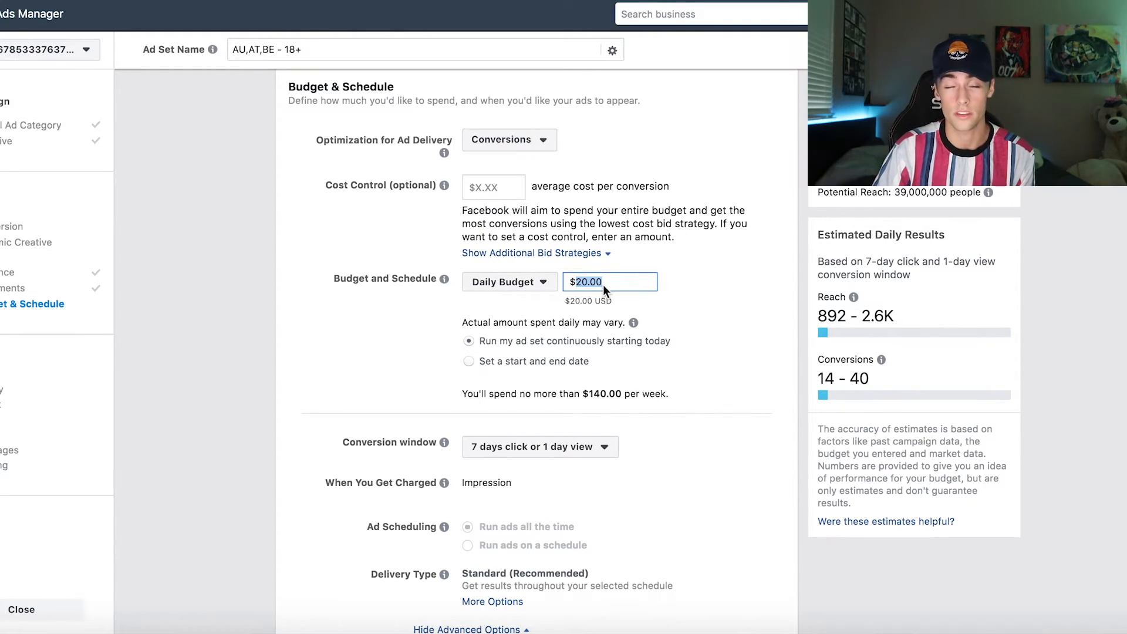
text(10)
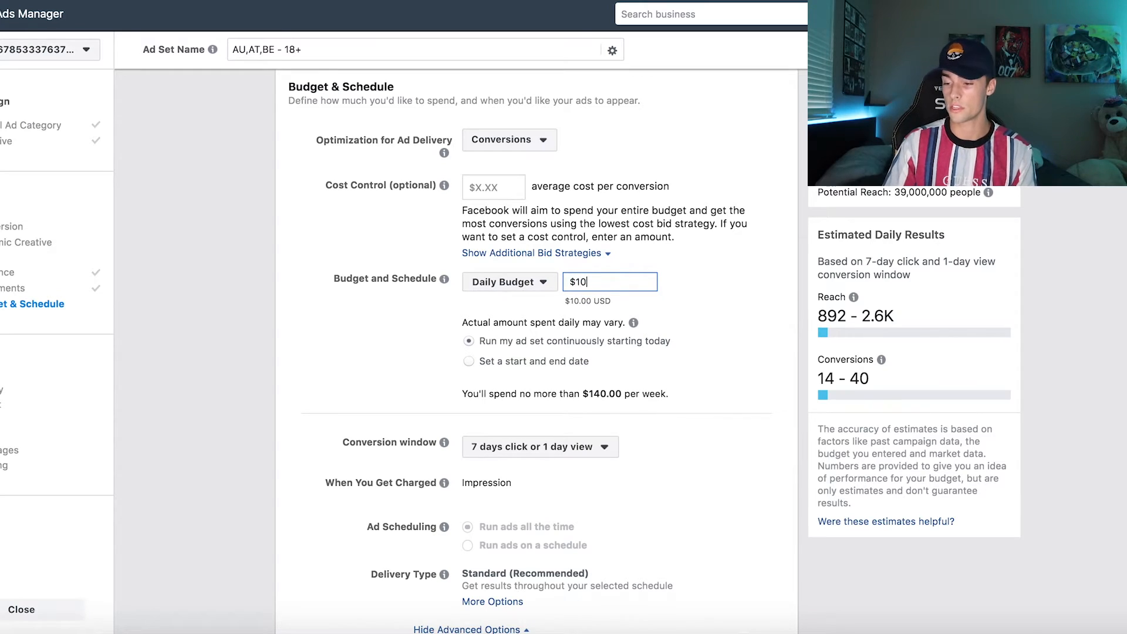
click(704, 331)
scroll(706, 331, down, 2)
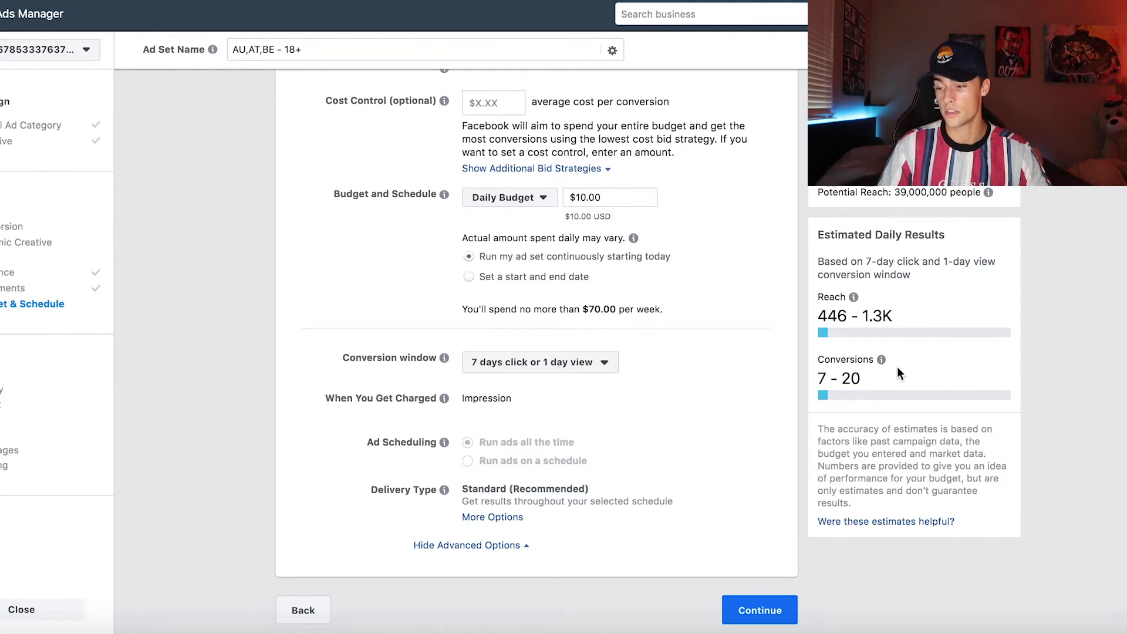
mouse_move(883, 361)
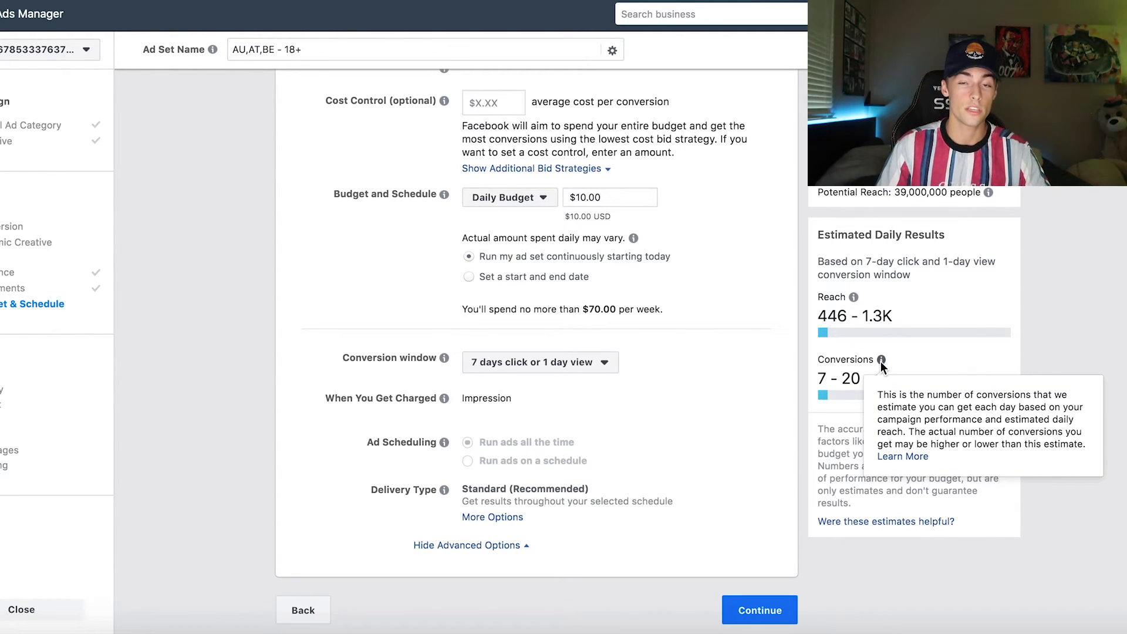
click(754, 611)
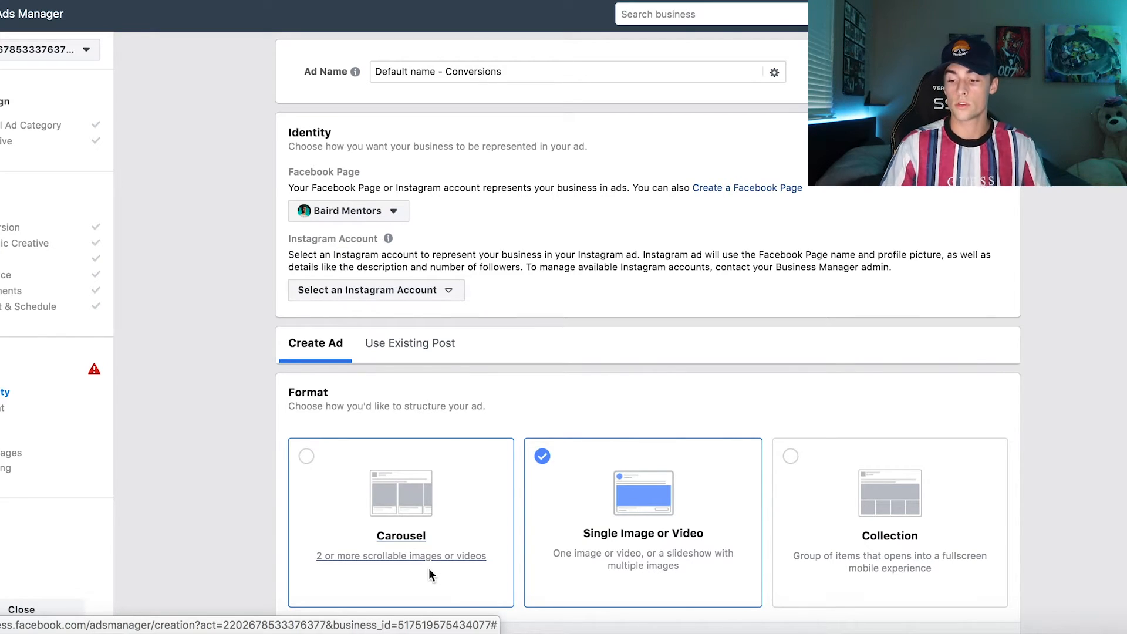
Step: Examine the ad's format, media, text, destination link, call to action and tracking options
scroll(429, 569, down, 5)
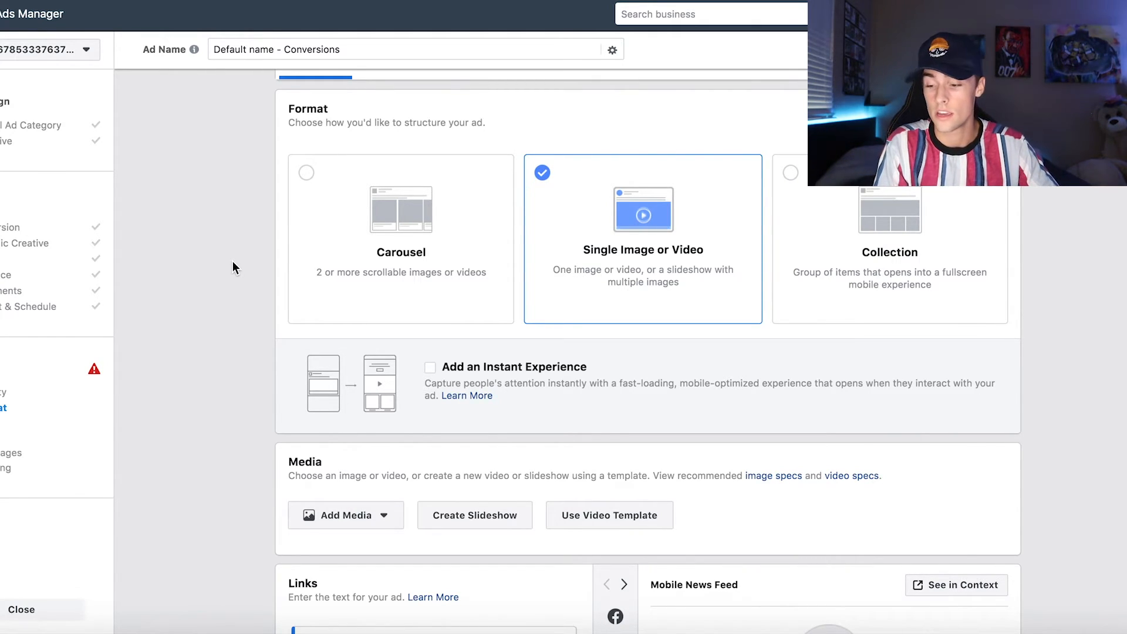
scroll(233, 262, down, 5)
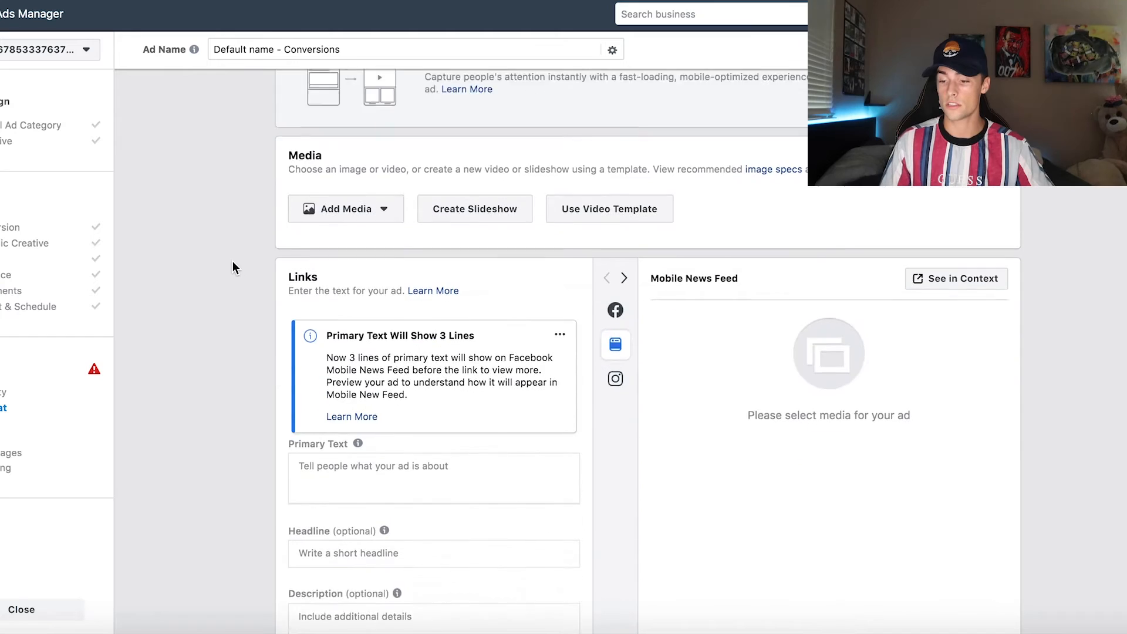
scroll(233, 262, up, 2)
click(379, 312)
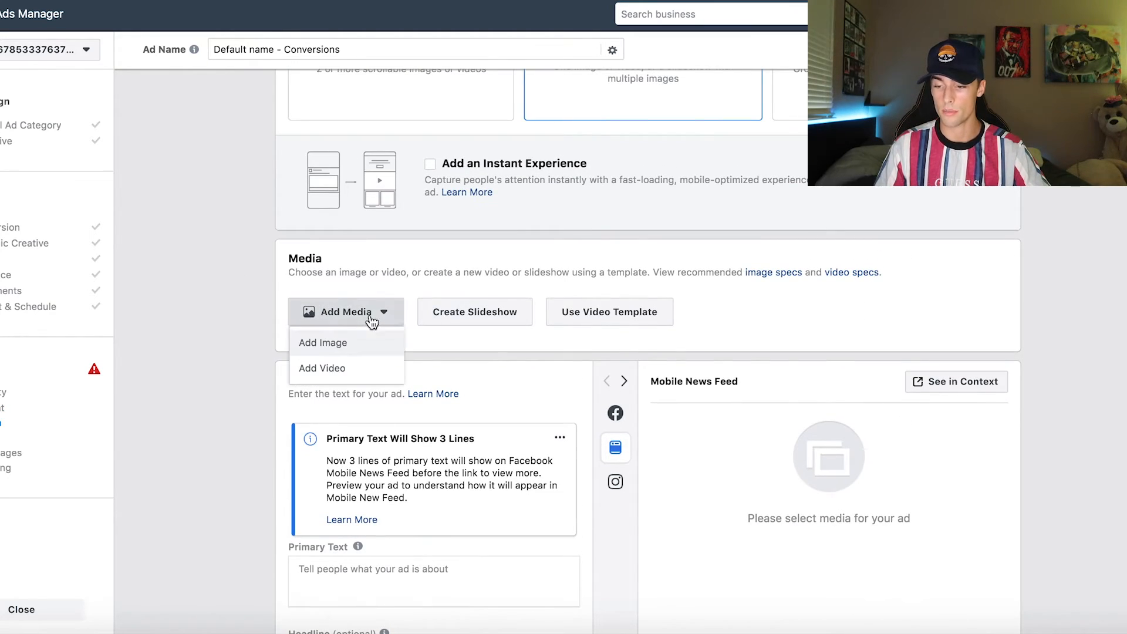
click(242, 350)
scroll(247, 347, down, 5)
click(378, 317)
scroll(378, 318, down, 1)
scroll(379, 324, down, 1)
click(313, 338)
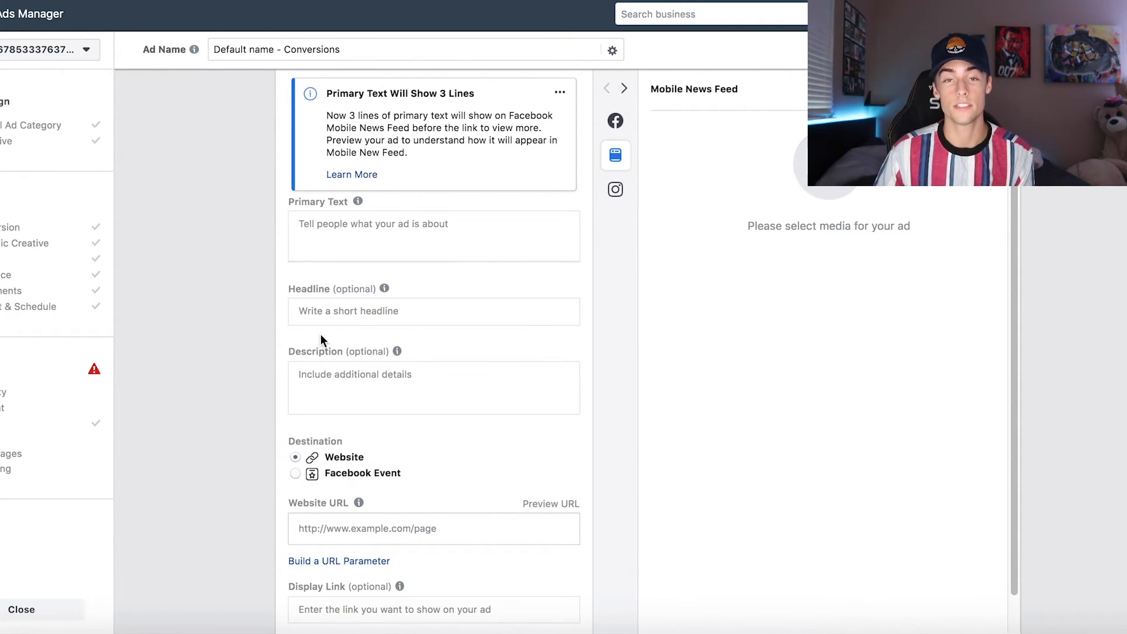
scroll(689, 274, down, 4)
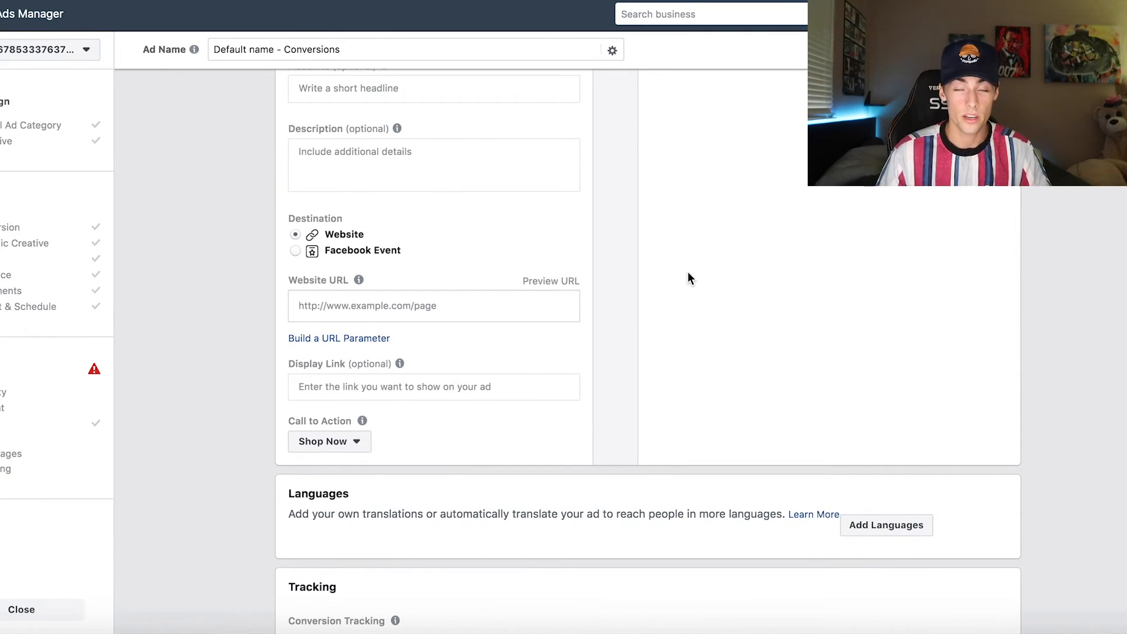
scroll(688, 271, down, 7)
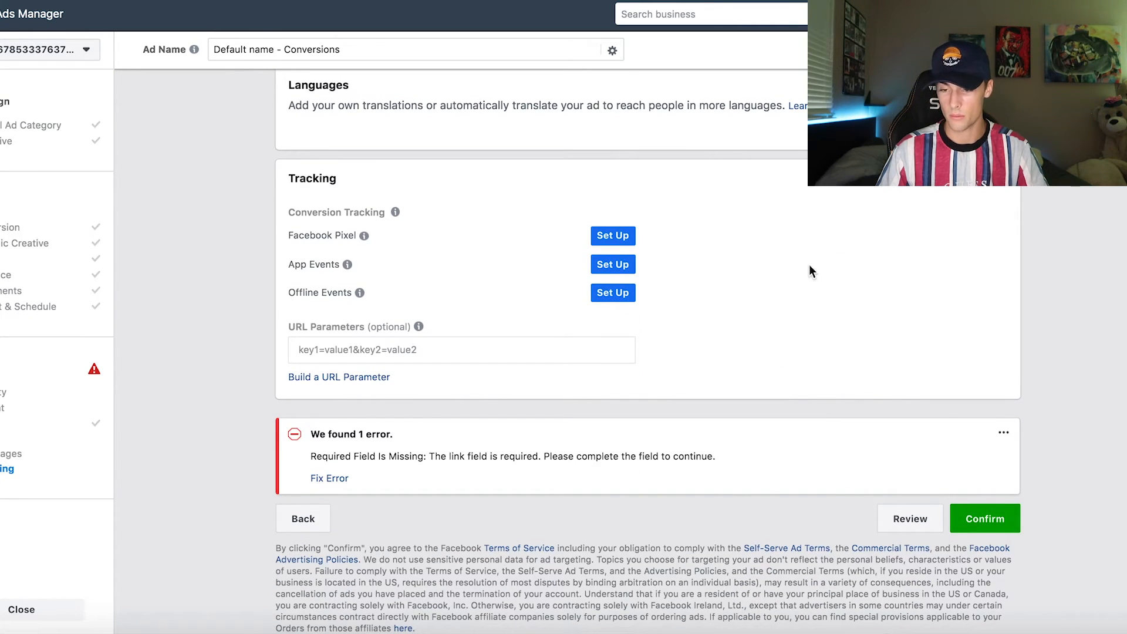
scroll(809, 271, up, 10)
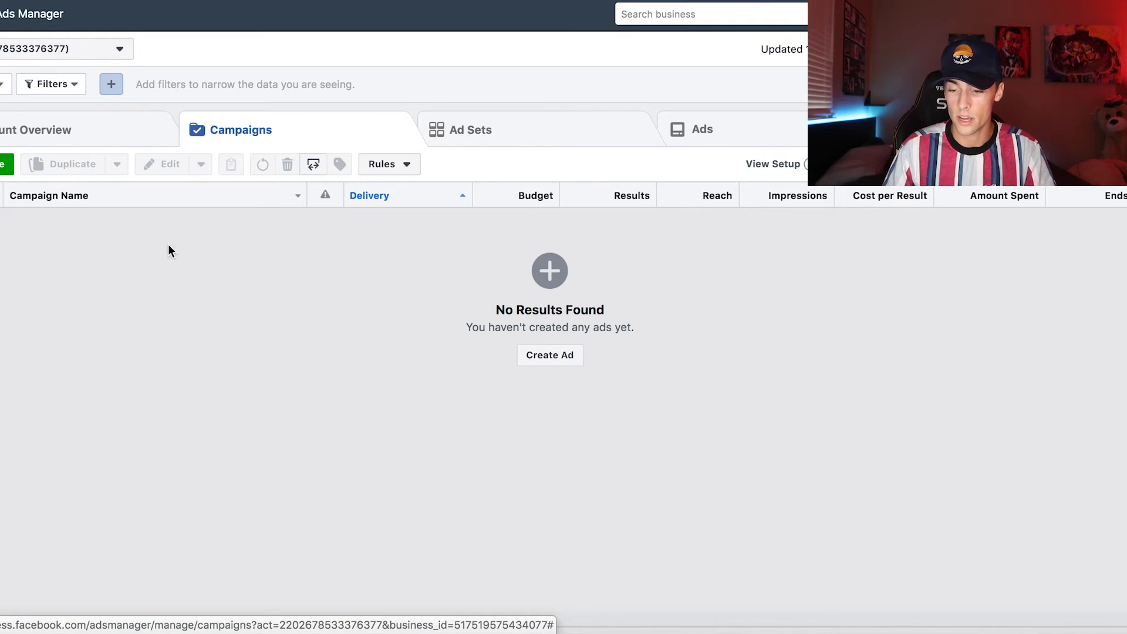
Step: Examine the detailed targeting suggestions for the US ad set aimed at people in a relationship
click(486, 144)
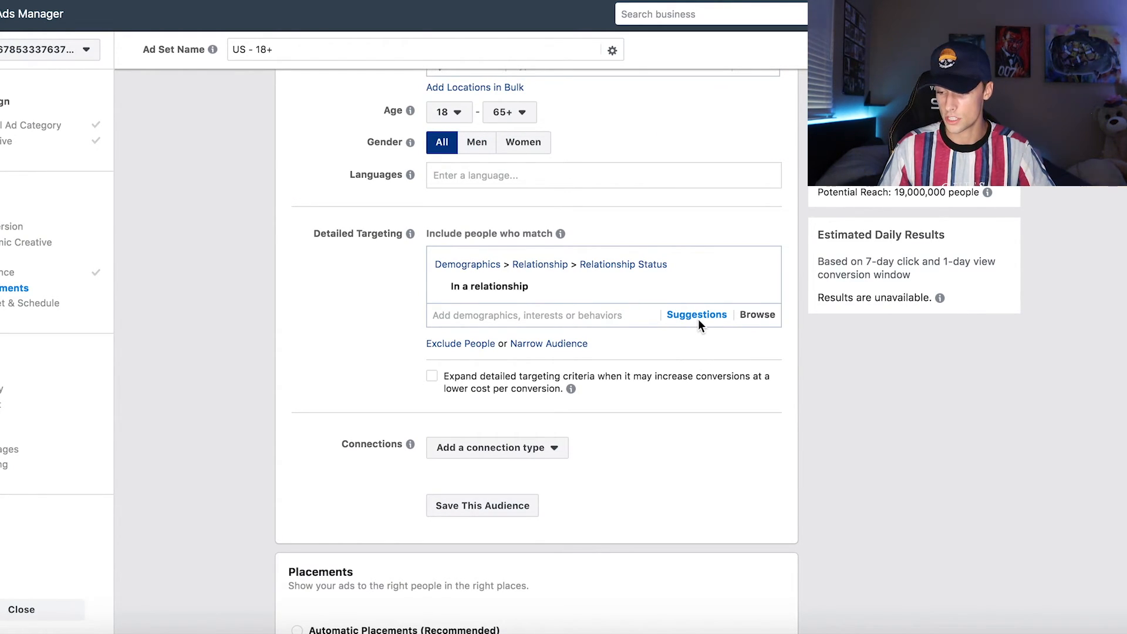
click(699, 319)
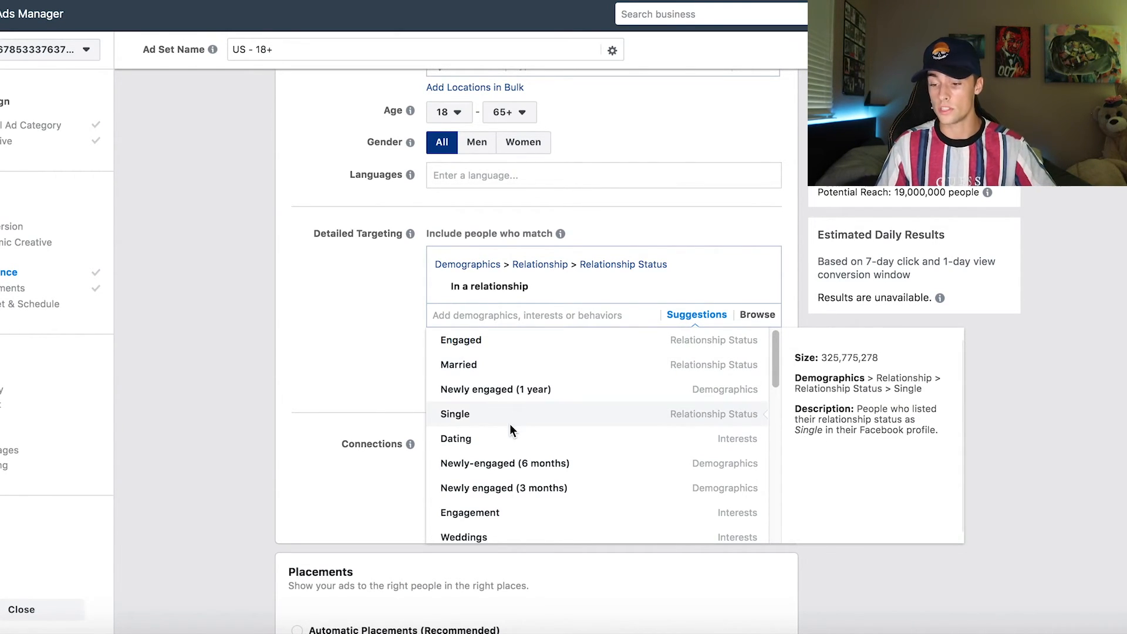
scroll(517, 438, down, 1)
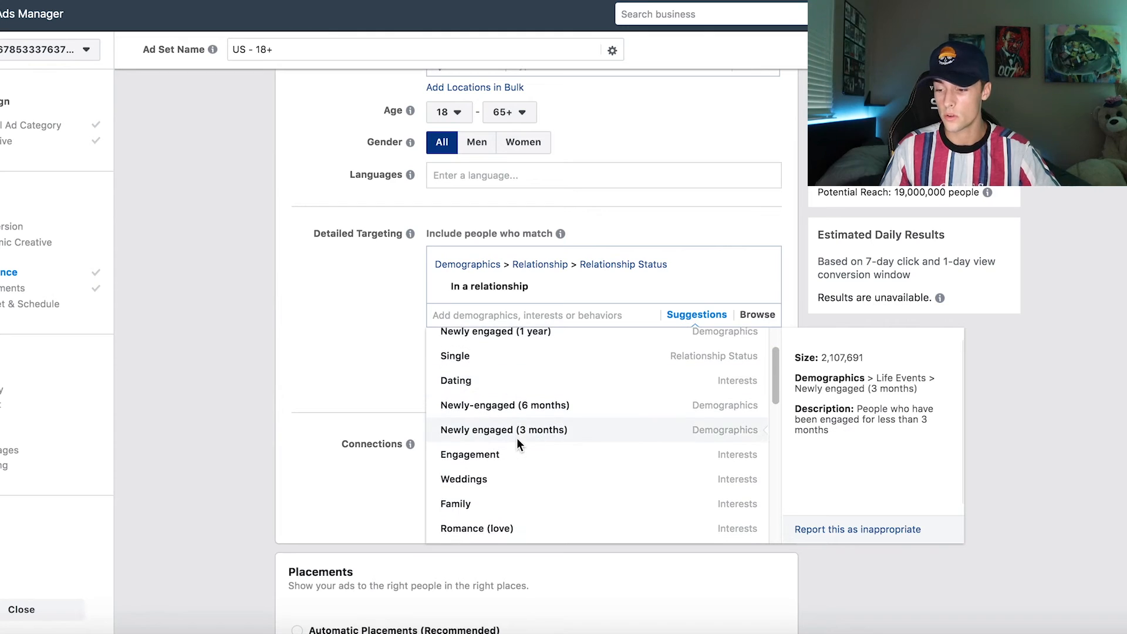
scroll(521, 435, down, 3)
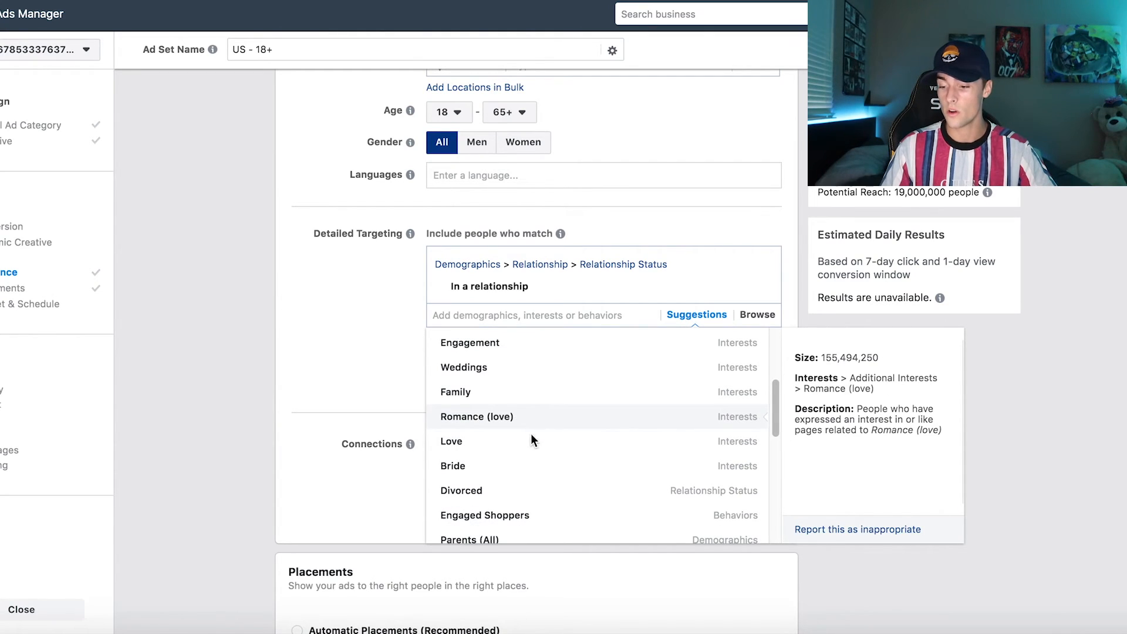
scroll(531, 434, down, 1)
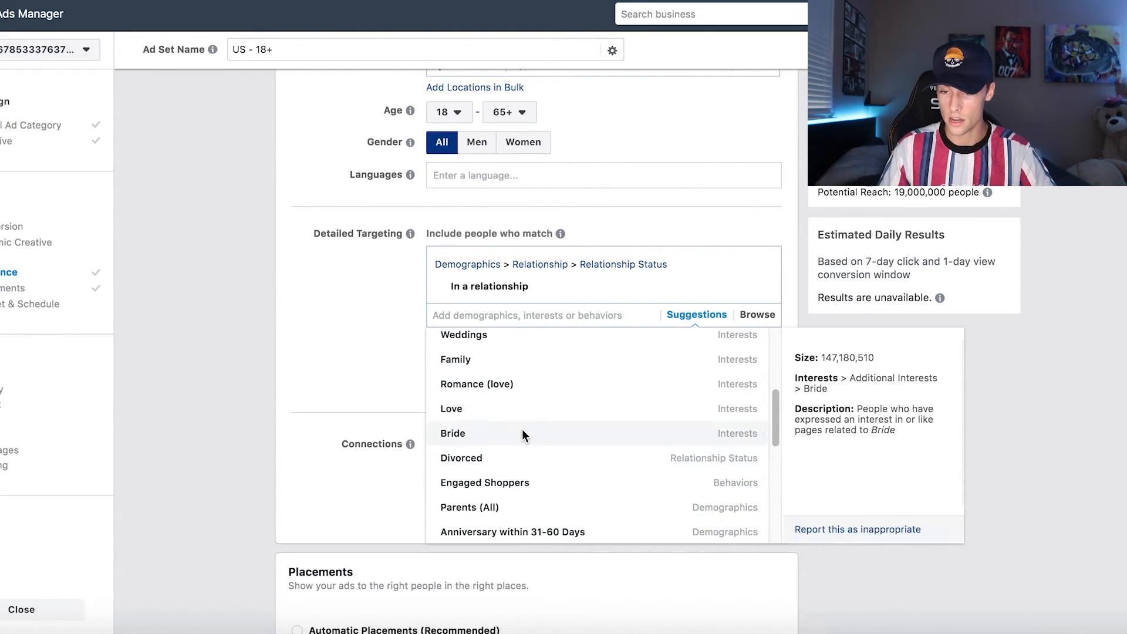
click(302, 265)
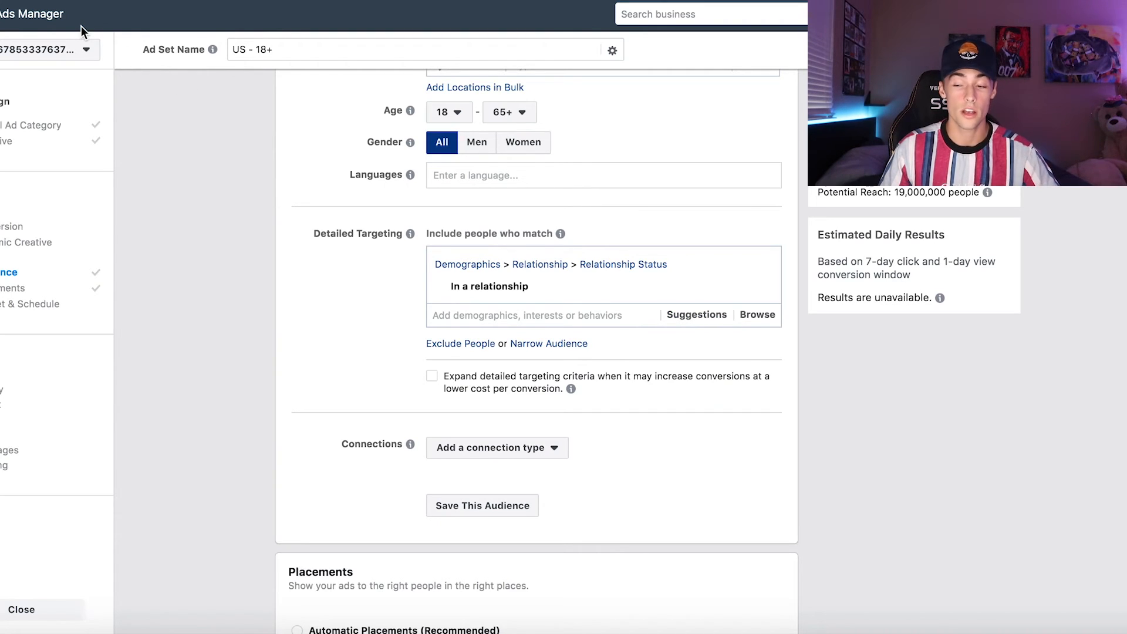
Step: Leave the ad set without saving its changes and open Audience Insights for a new audience
click(49, 22)
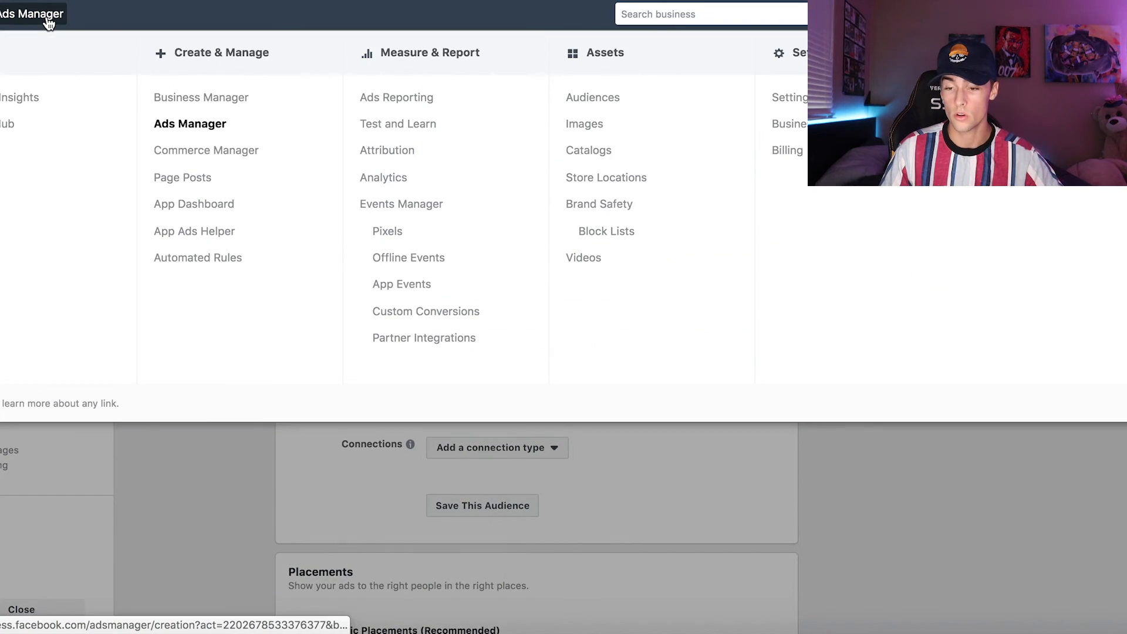
click(23, 97)
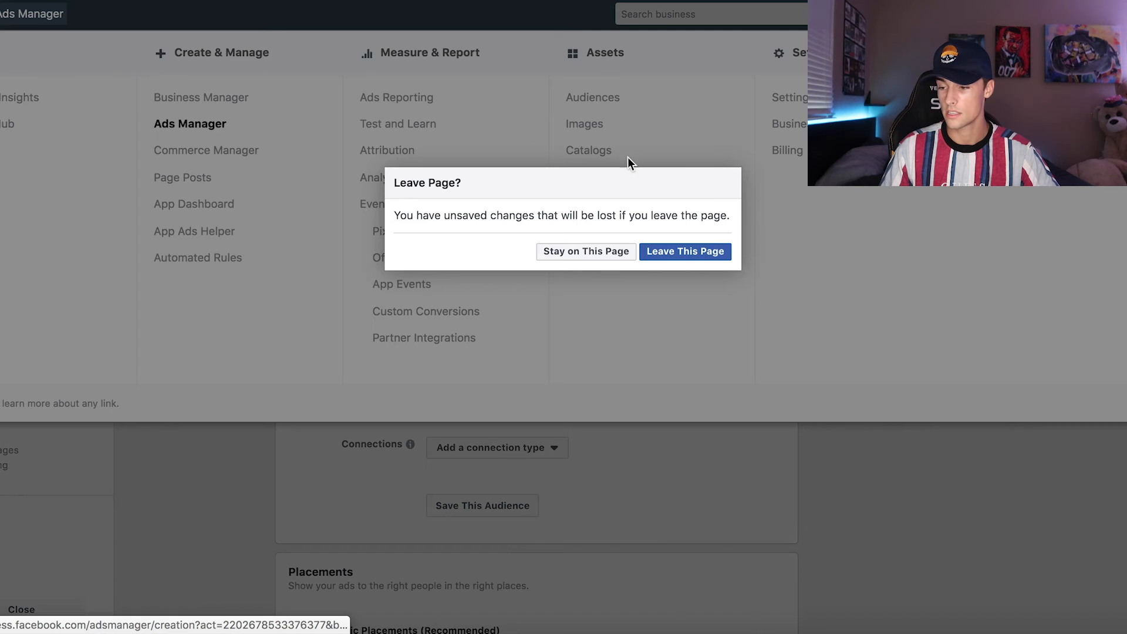
click(696, 252)
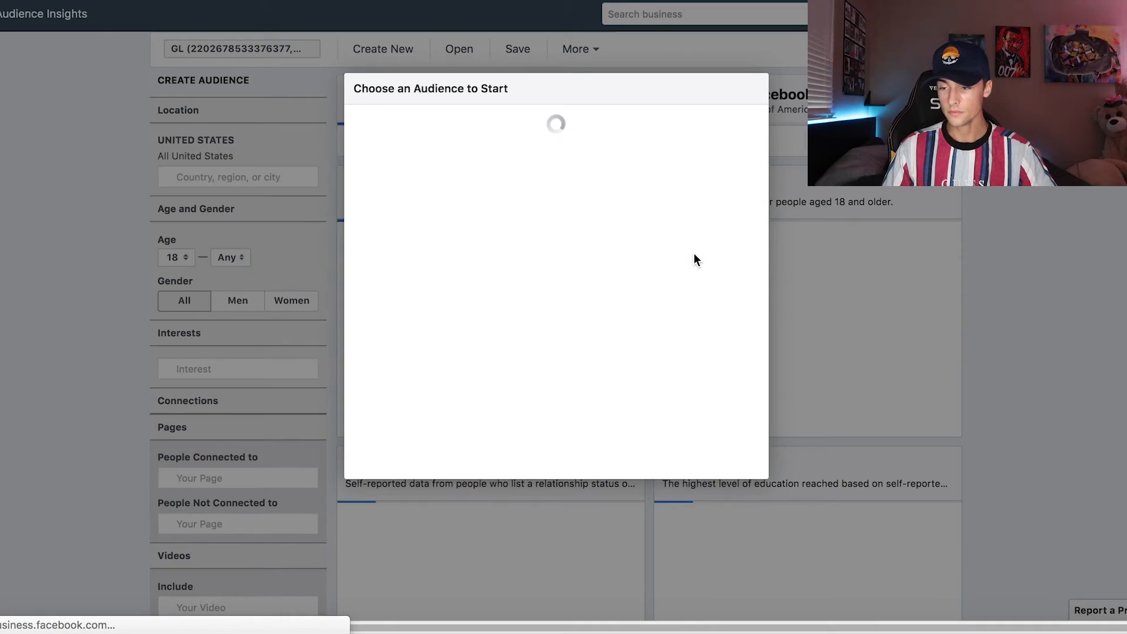
click(695, 246)
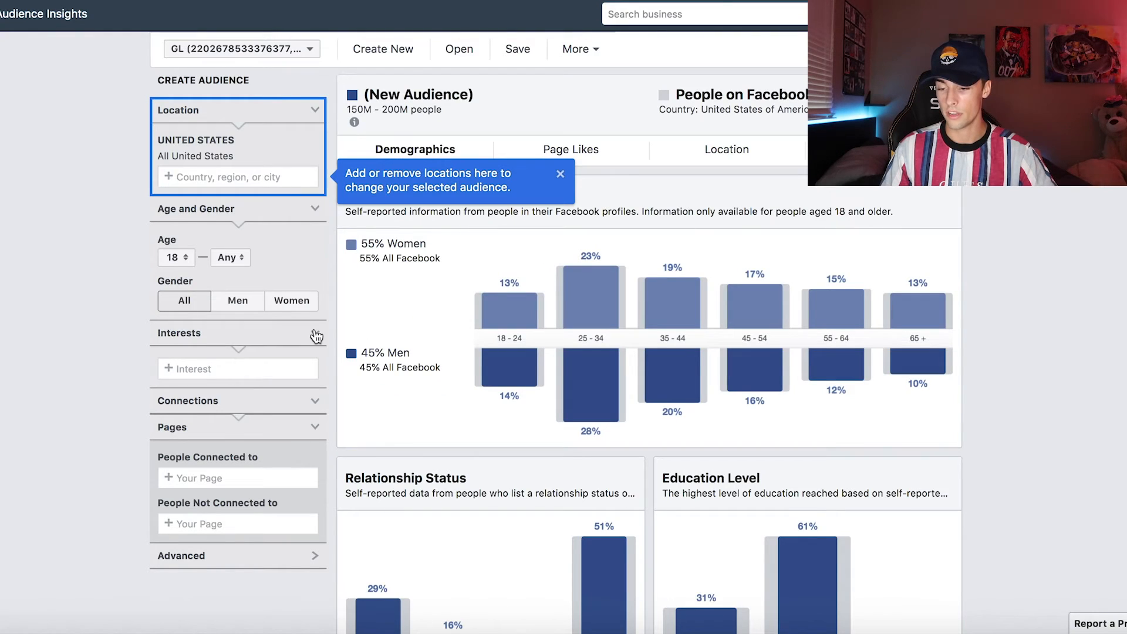
Step: Filter the new United States audience to people whose relationship status is In a relationship
scroll(313, 338, down, 2)
scroll(257, 421, down, 2)
click(256, 430)
scroll(257, 411, down, 4)
click(256, 363)
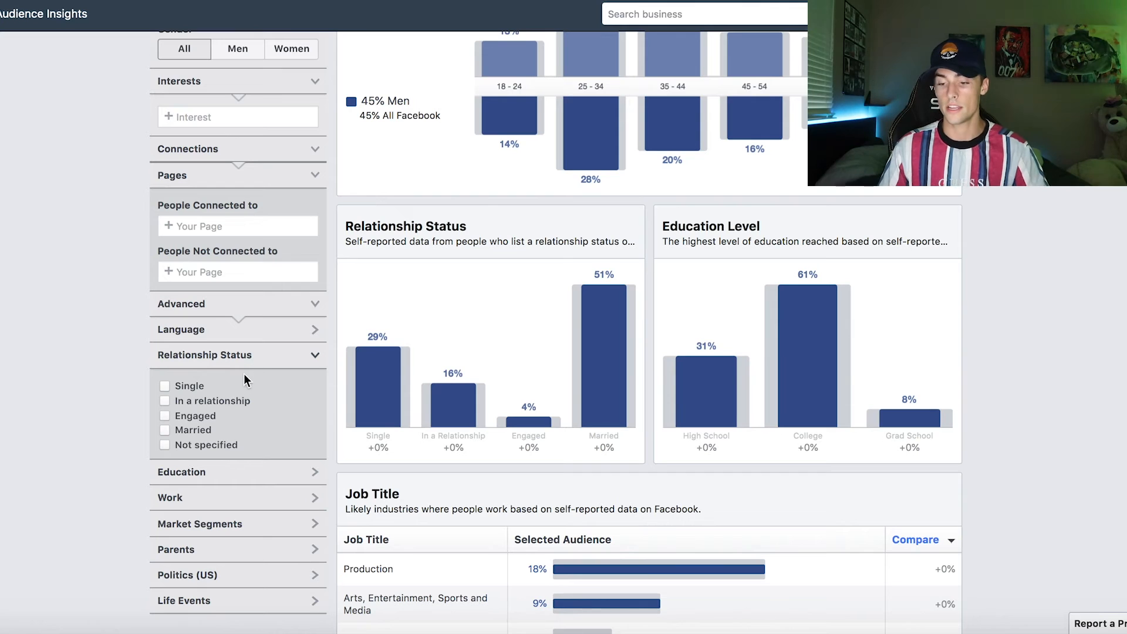
click(165, 401)
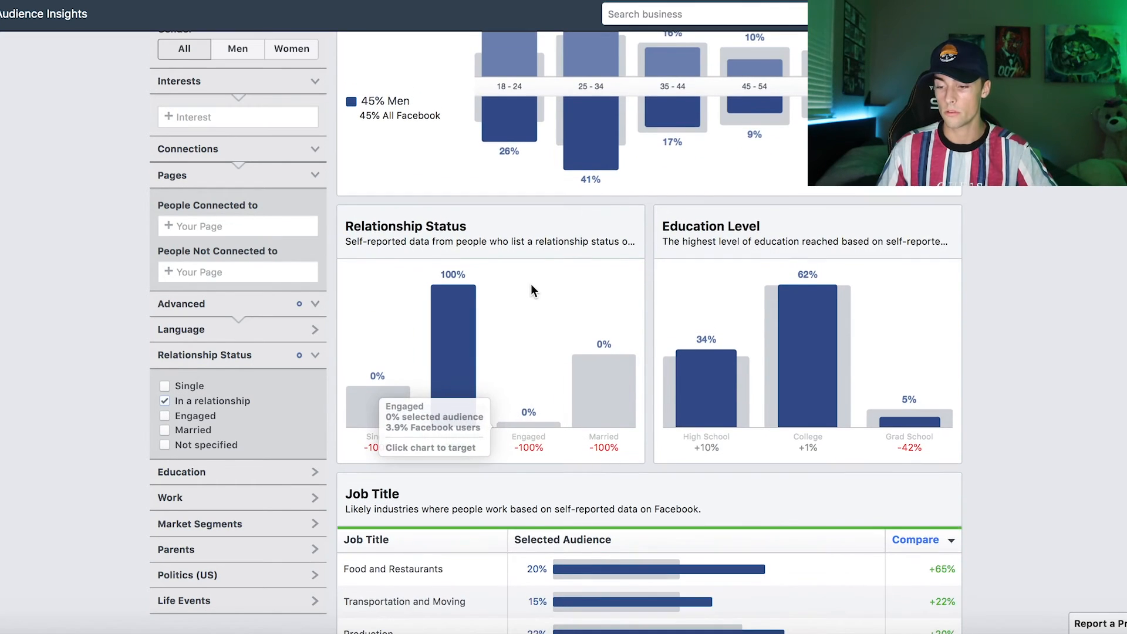
Step: Dismiss the location tip and review the audience's age, gender, relationship, education and job title demographics
scroll(531, 283, up, 8)
click(561, 174)
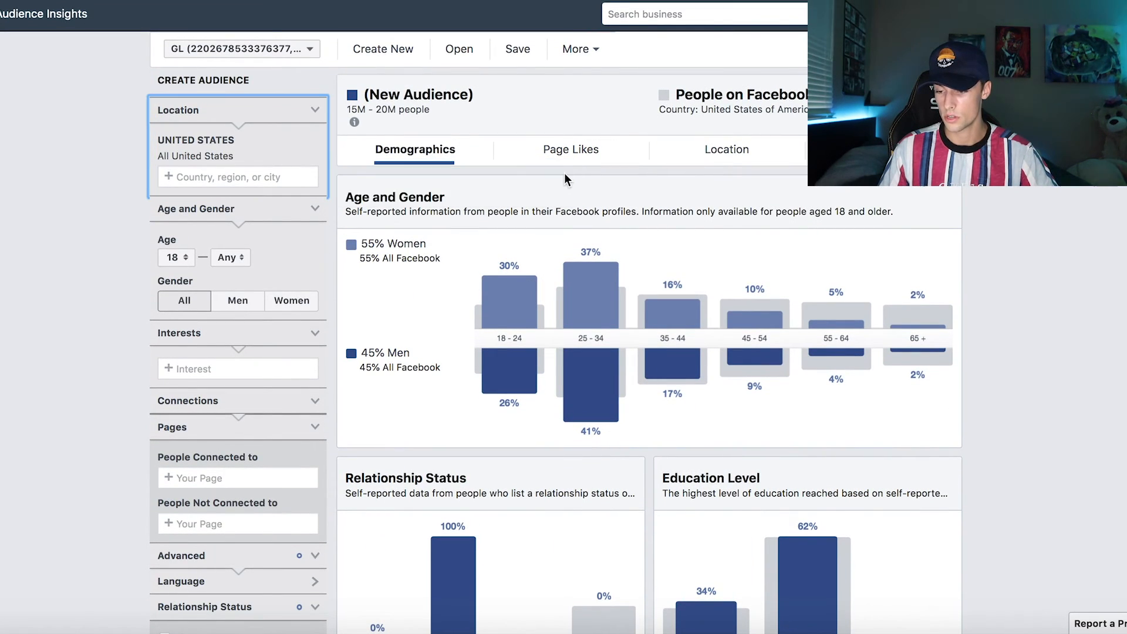
scroll(559, 361, down, 5)
scroll(757, 276, down, 3)
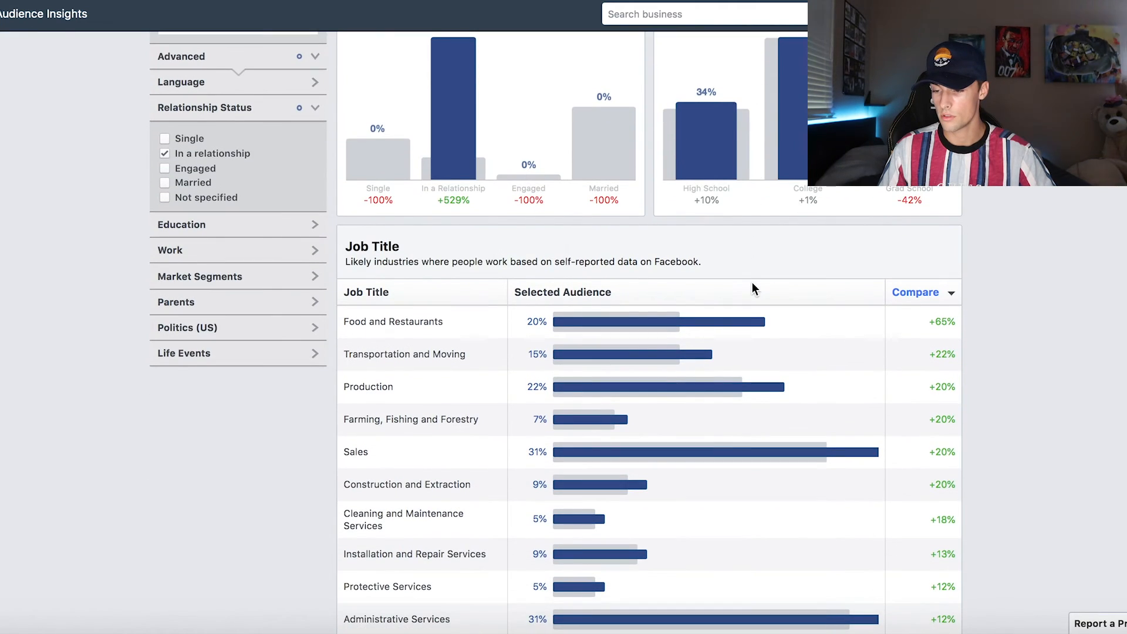
scroll(660, 449, up, 9)
Step: View the audience's page likes and location data, and sort the top cities by selected audience
click(571, 151)
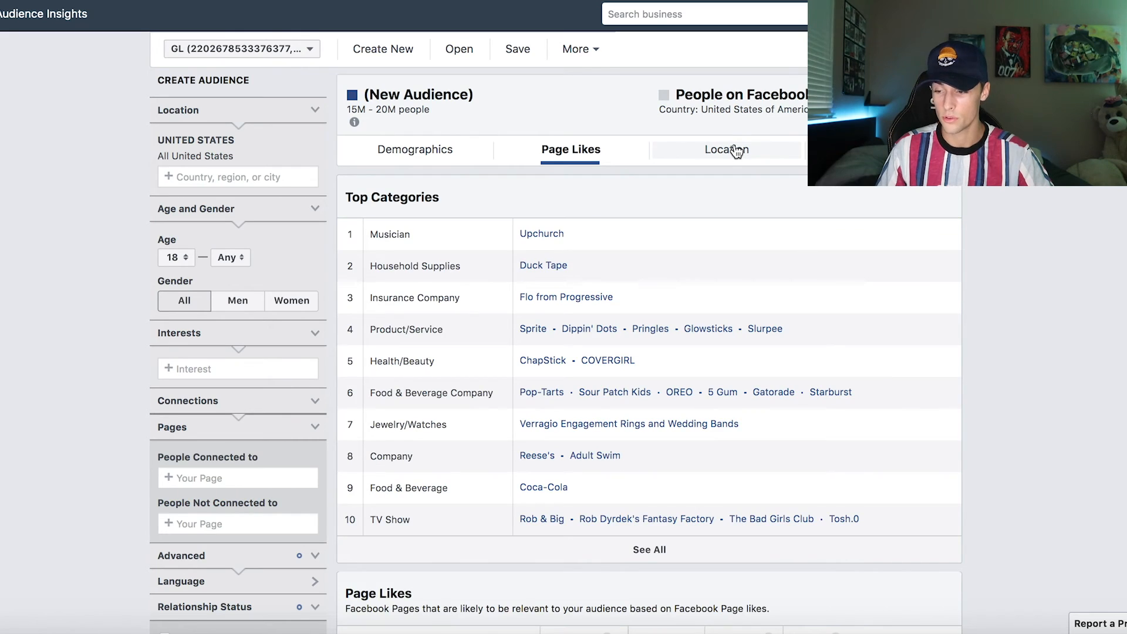
click(735, 150)
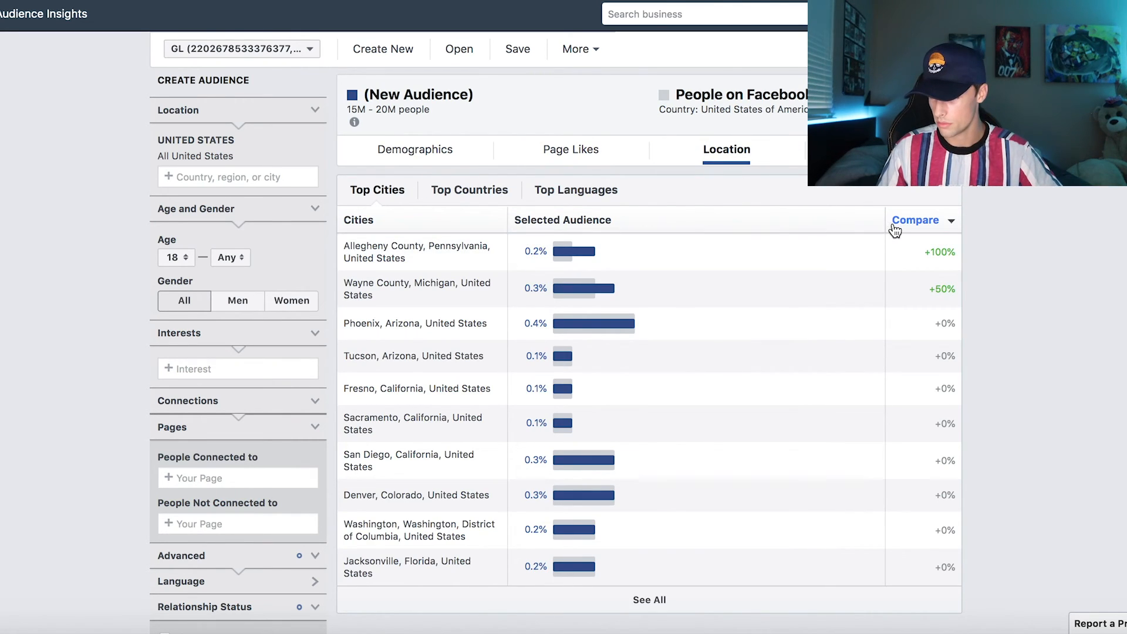
click(599, 227)
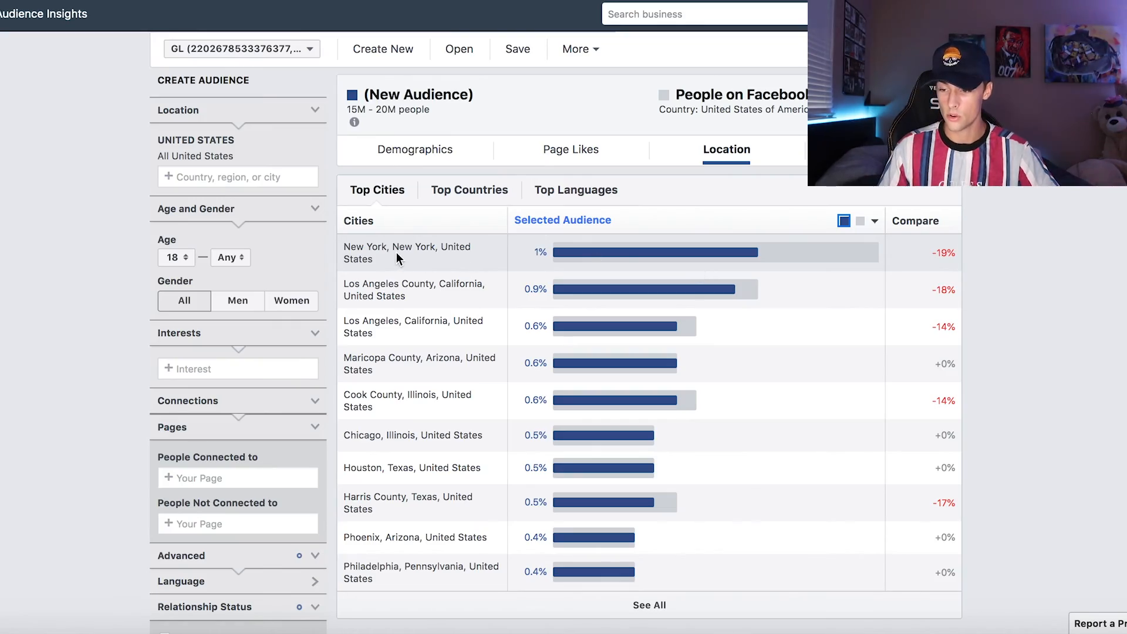